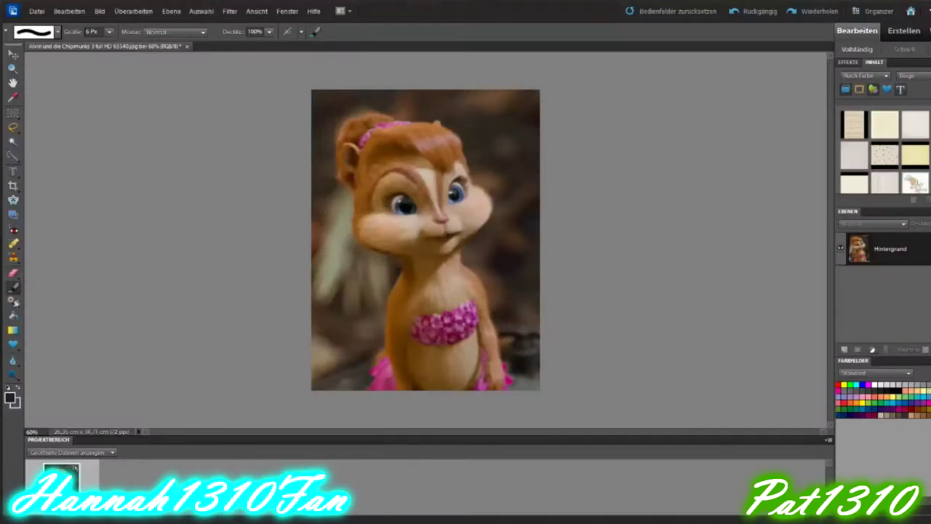
Choose the Smart Brush's green colour-change preset
click(13, 300)
click(207, 31)
click(240, 61)
click(233, 95)
click(251, 121)
Zoom the view to 150% and check the brush size
click(31, 432)
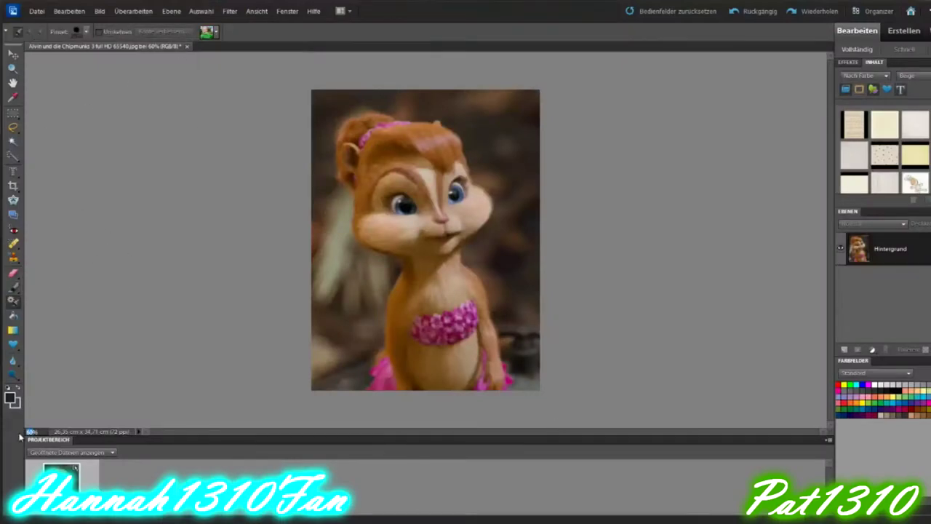
text(150)
key(Return)
click(86, 31)
click(358, 253)
Paint green over both irises, subtracting the left and right pupils
drag(368, 227, 361, 255)
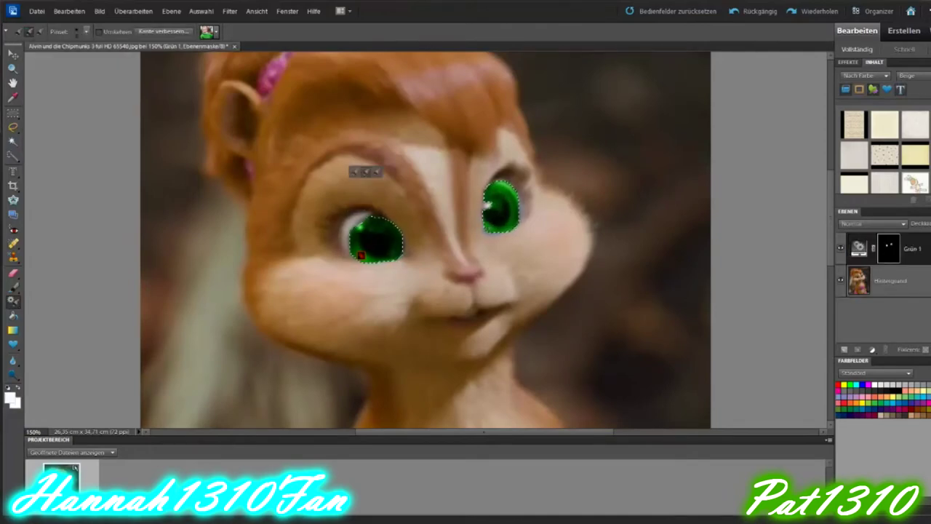
alt+click(374, 246)
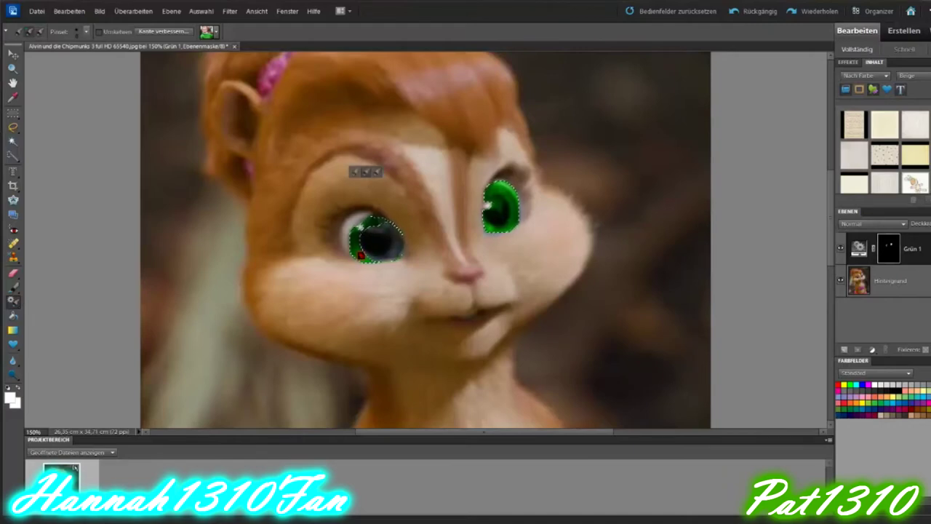
click(376, 174)
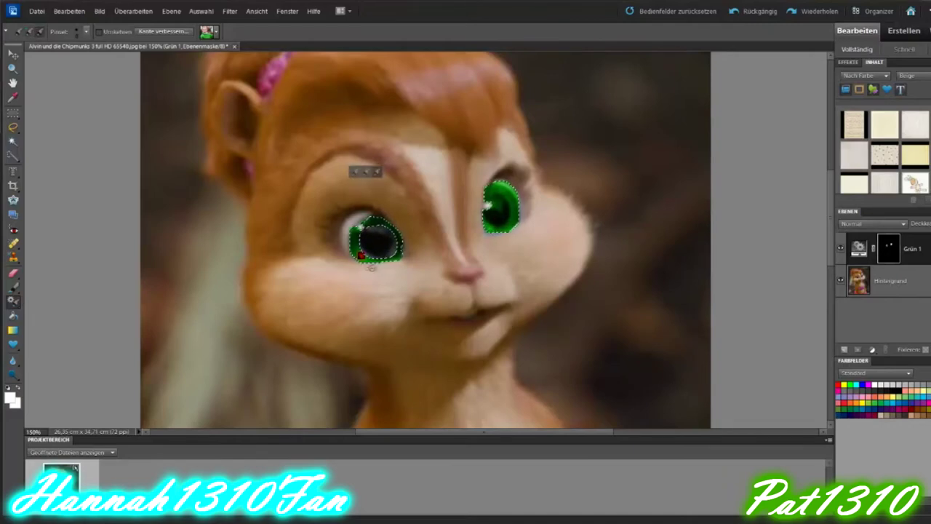
alt+click(501, 217)
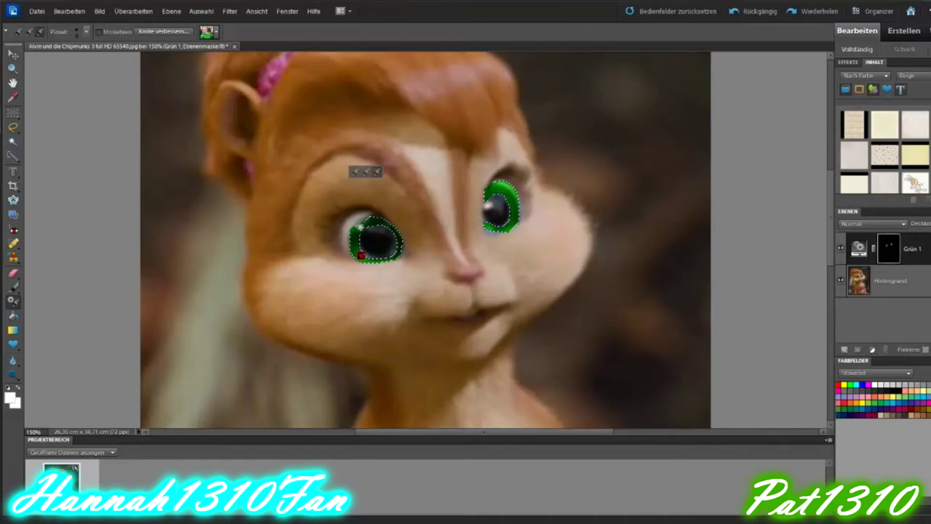
click(29, 31)
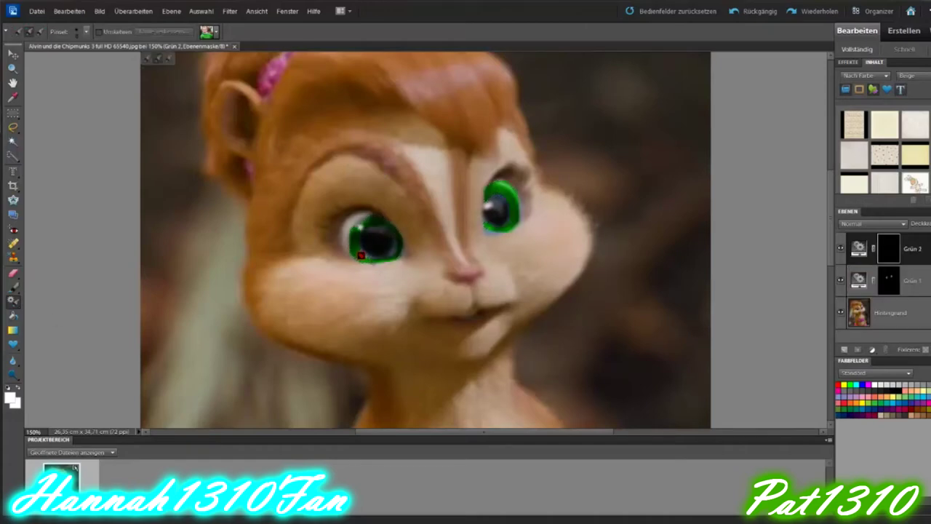
Try the purple Traubentraum tint, then paint the pink top with 'In Rot getaucht' red
scroll(536, 325, down, 6)
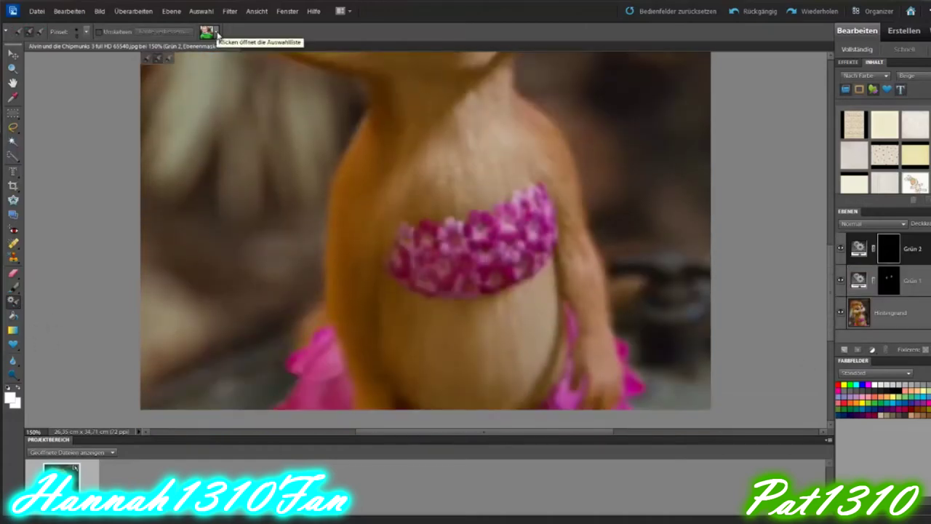
click(207, 31)
drag(308, 110, 311, 168)
click(226, 96)
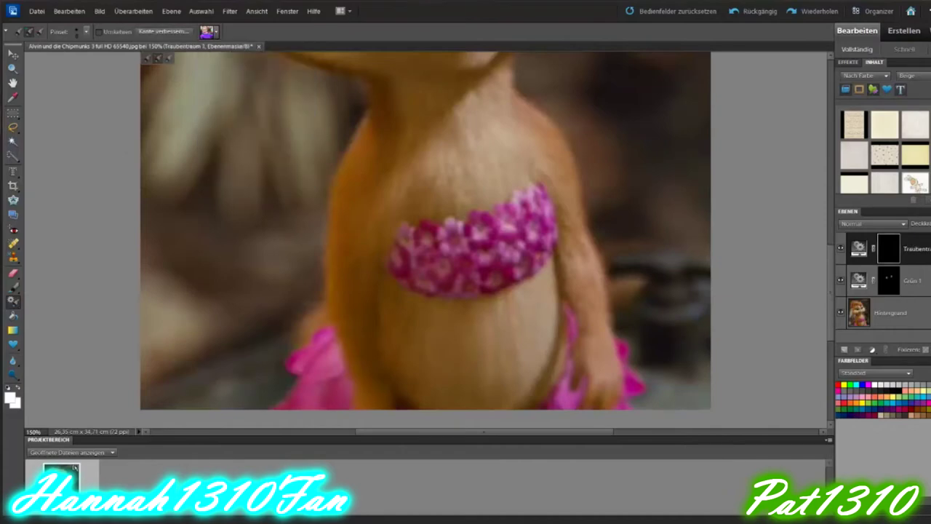
drag(407, 251, 535, 208)
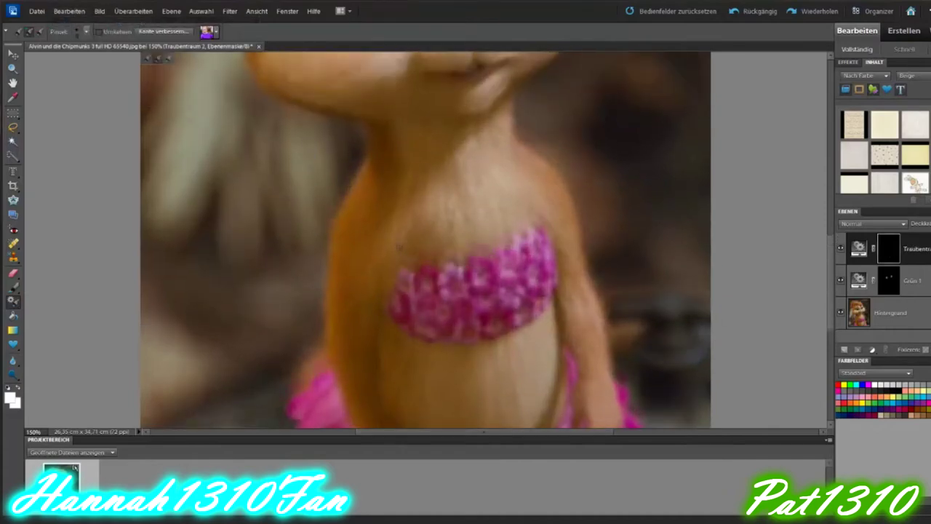
click(208, 32)
click(226, 102)
mouse_move(416, 260)
mouse_down()
mouse_move(492, 230)
mouse_move(542, 185)
mouse_up()
Extend the red over the skirt pieces, removing the hair strands from it
scroll(395, 164, down, 3)
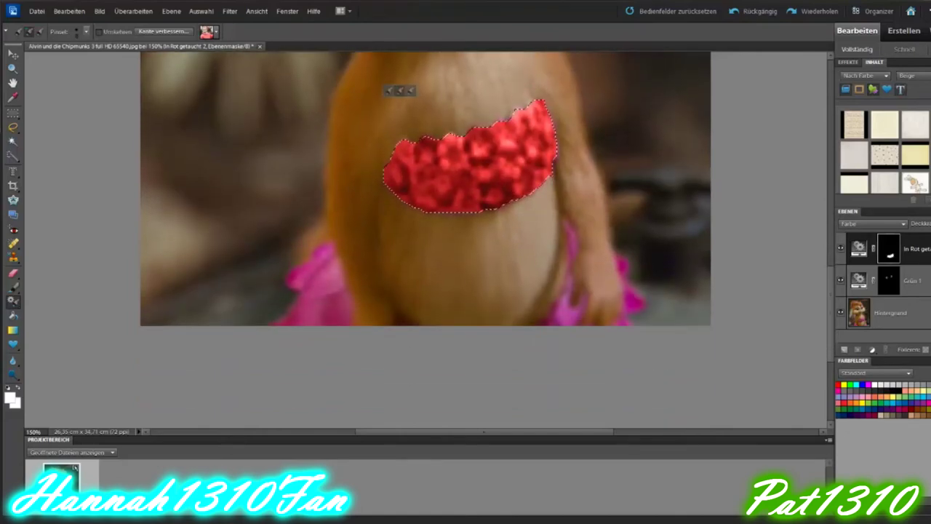
drag(302, 264, 288, 275)
drag(564, 313, 618, 262)
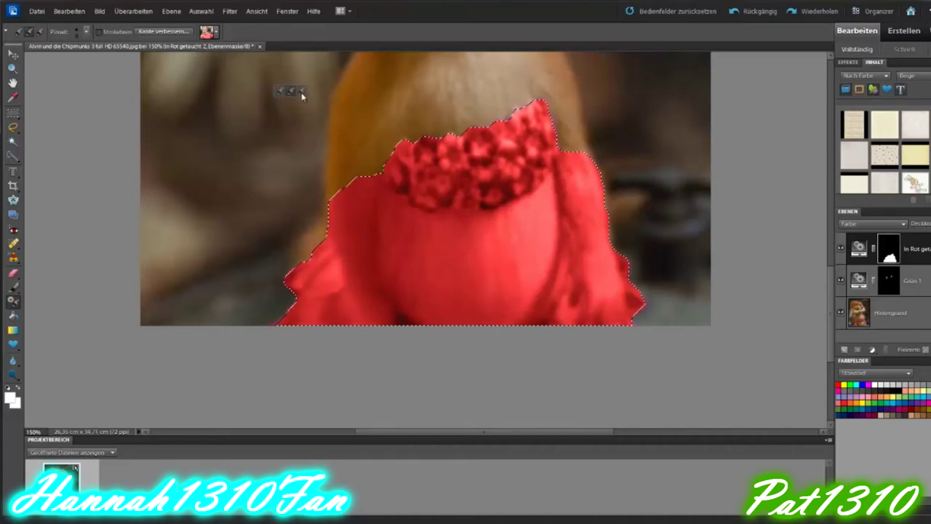
click(86, 31)
drag(360, 178, 375, 320)
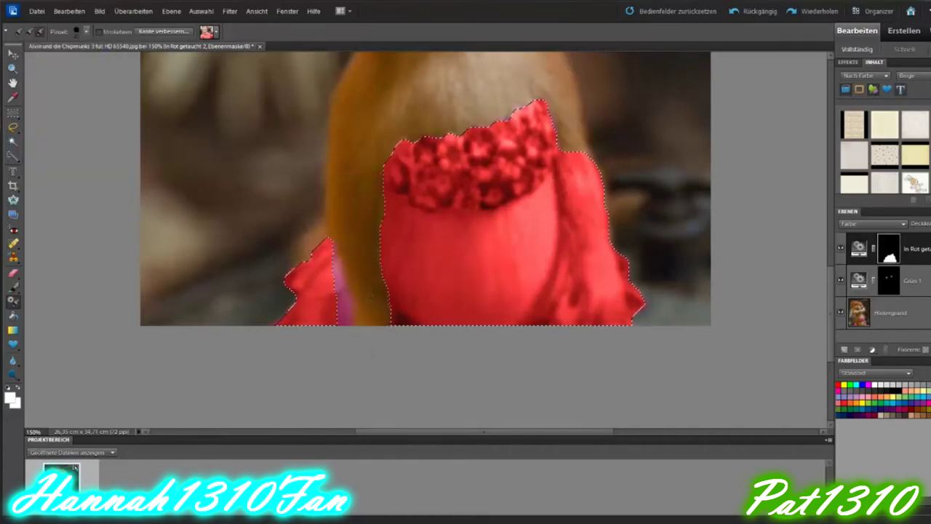
click(339, 291)
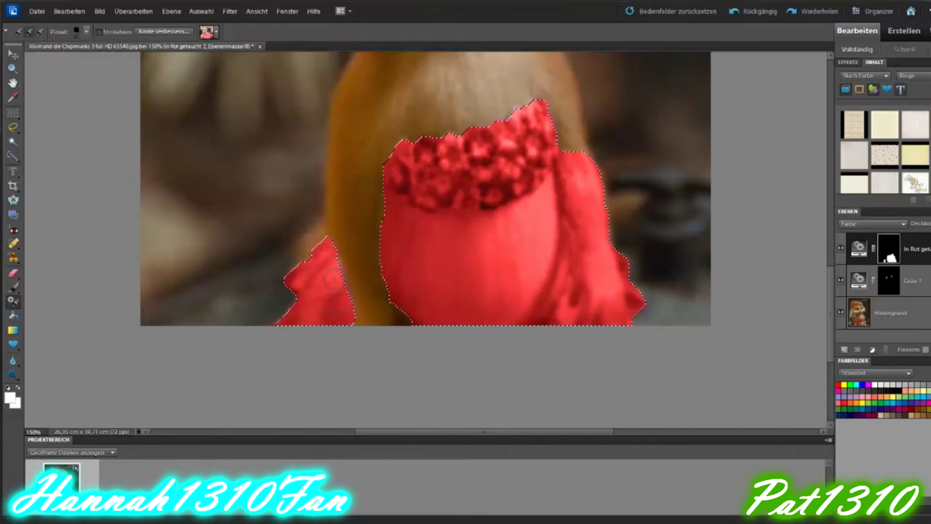
drag(578, 146, 604, 313)
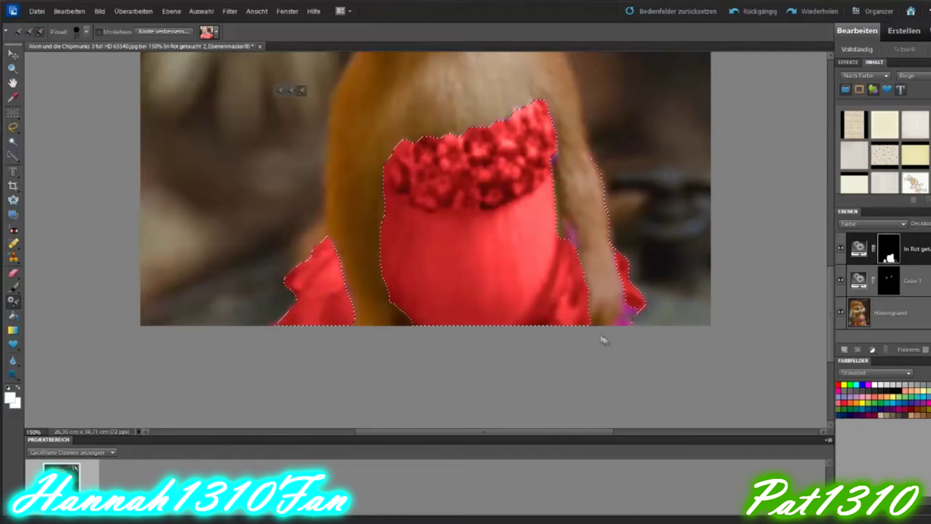
Add the spot near the right hair edge, then undo red spilling onto the torso fur
click(86, 31)
click(291, 90)
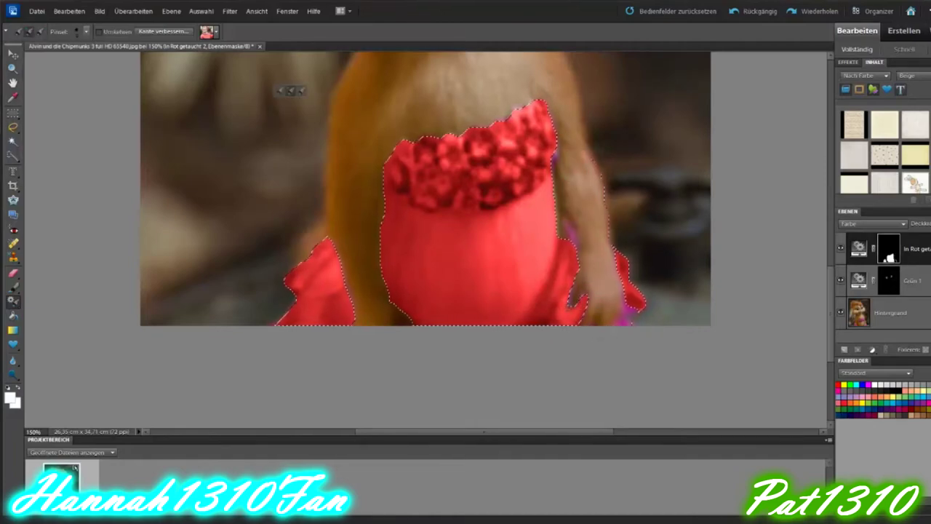
click(564, 227)
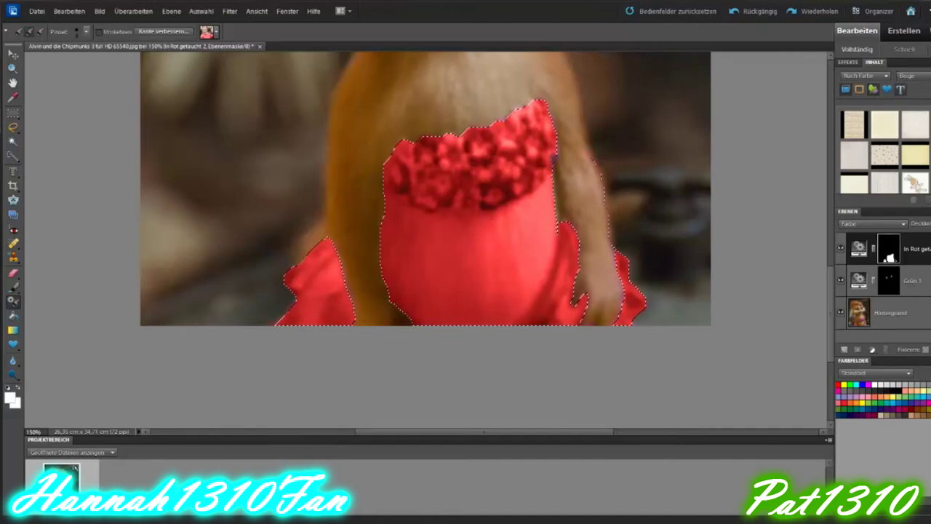
key(ctrl+z)
key(ctrl+z)
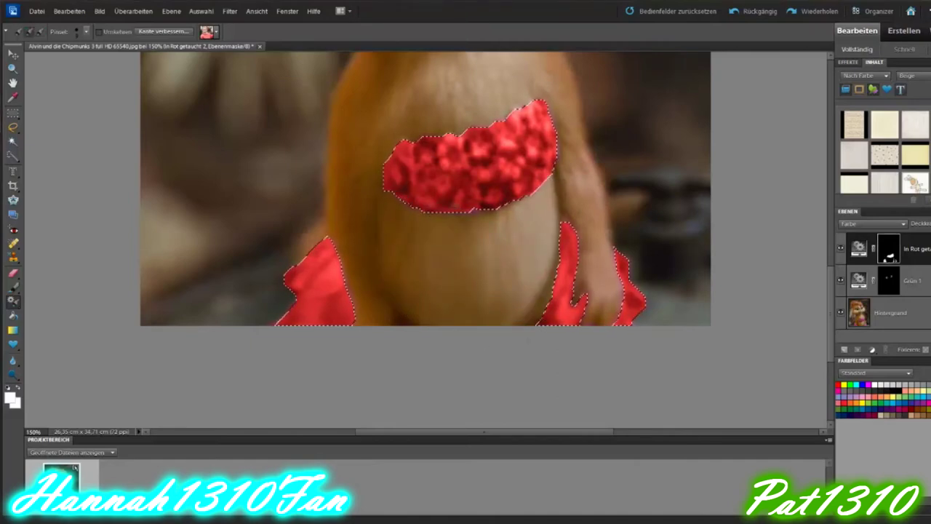
Paint the 'Dunkler' darkening preset over the red top and both skirt pieces
click(211, 31)
click(269, 64)
click(267, 83)
click(222, 121)
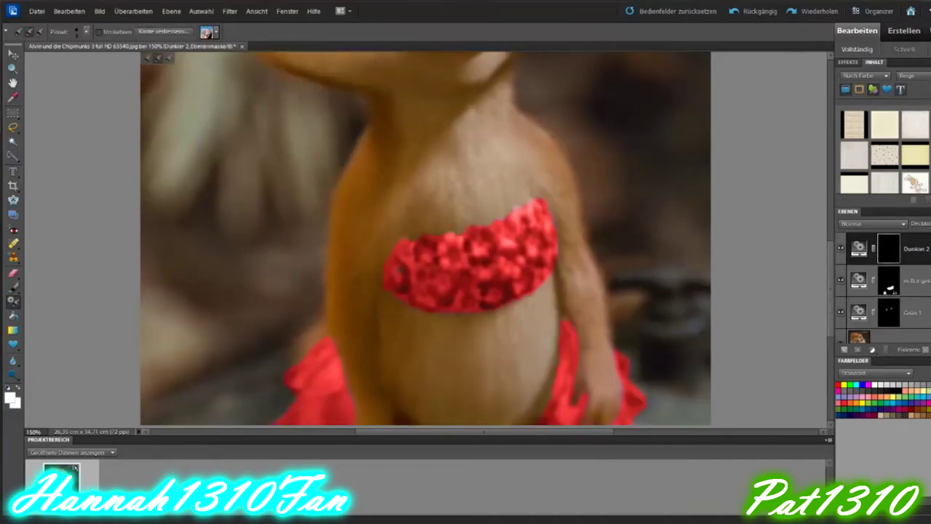
drag(407, 269, 523, 240)
drag(312, 378, 327, 407)
drag(560, 393, 566, 351)
drag(623, 364, 631, 396)
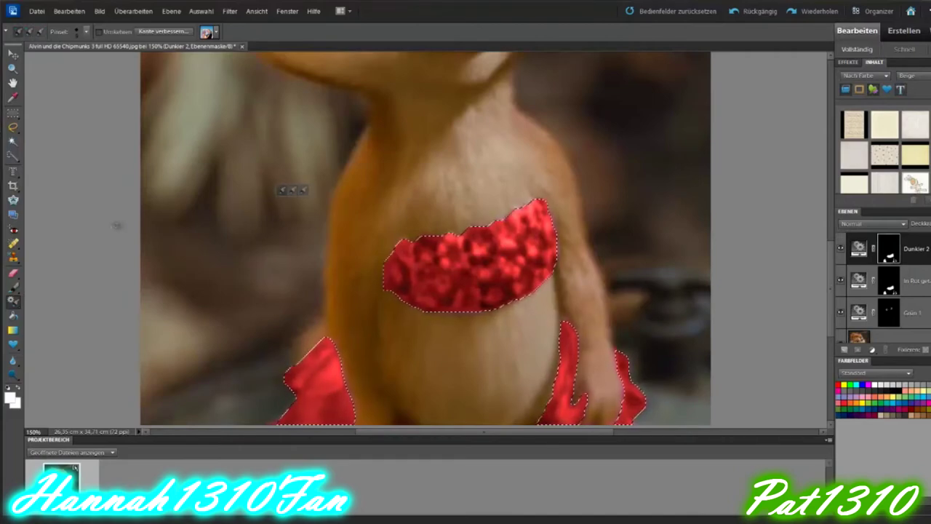
Stack two more darkening layers on the red clothing
click(422, 276)
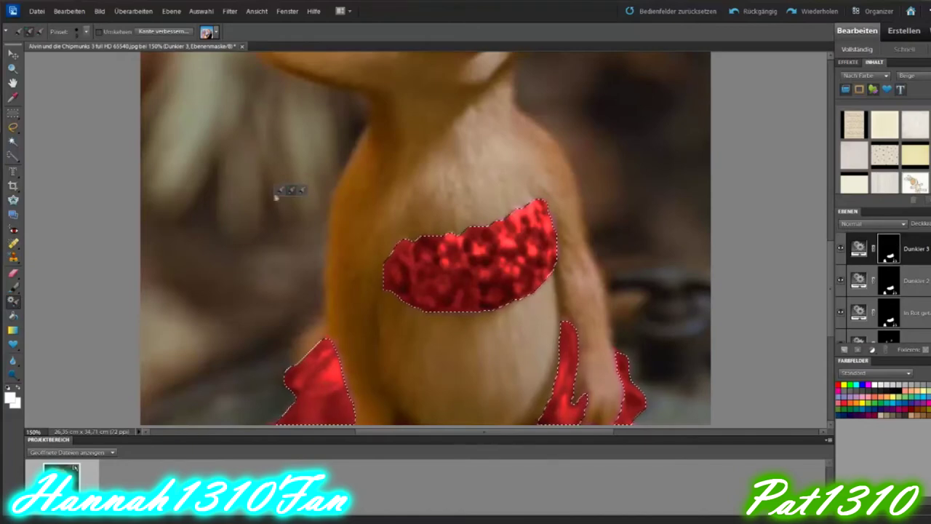
click(482, 278)
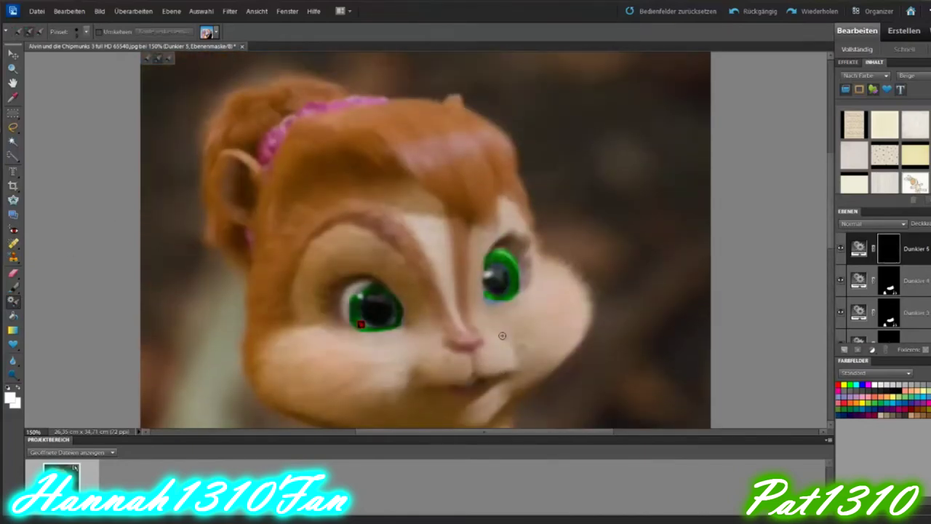
scroll(502, 335, up, 3)
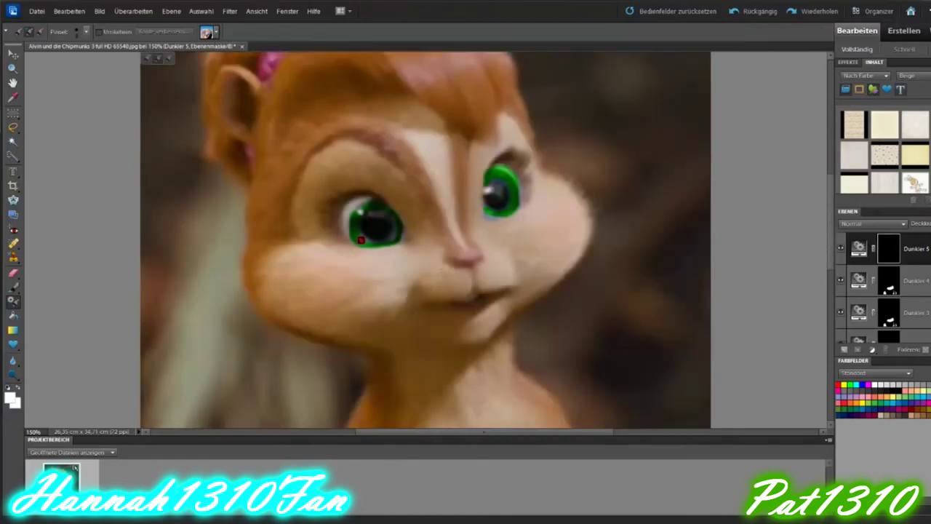
Paint thick black almond-shaped eyeliner around both eyes with a 6 px brush
key(b)
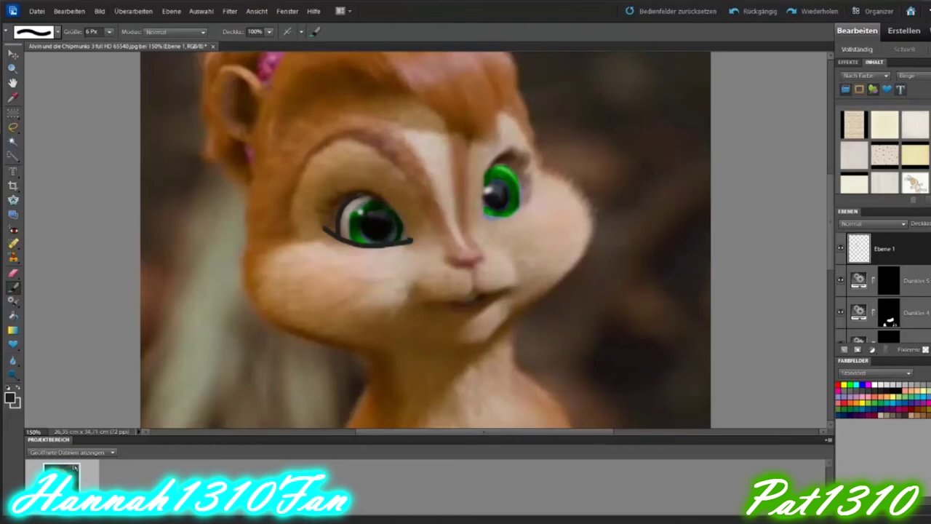
drag(325, 230, 320, 204)
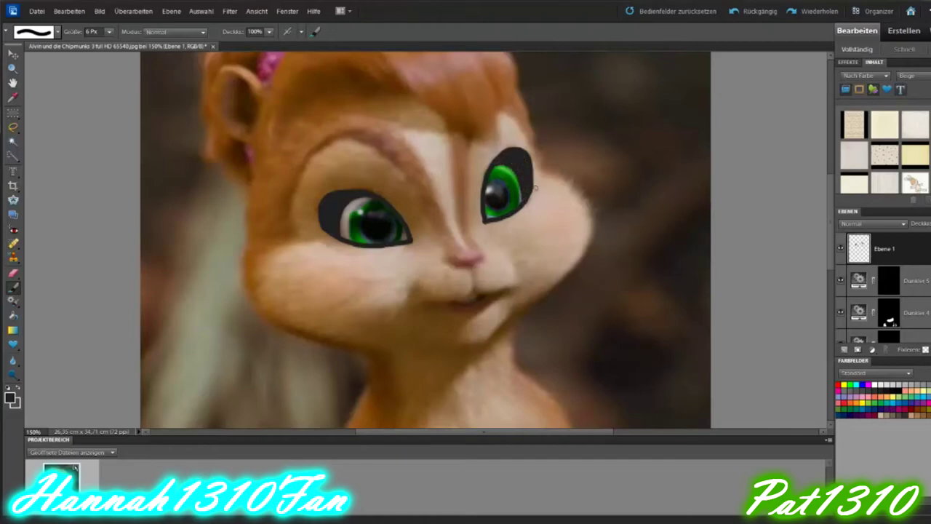
key(r)
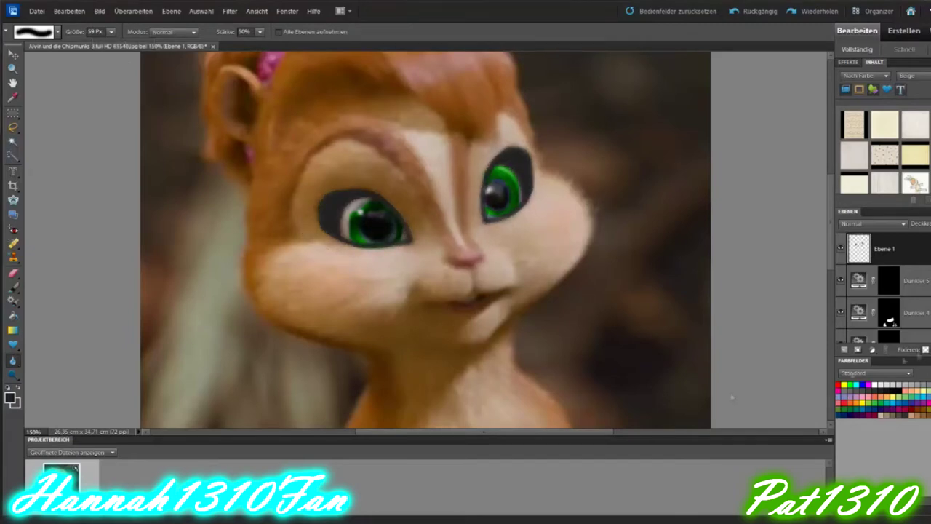
Darken the eye outlines' edges in black and soften them with blur
click(9, 396)
click(440, 443)
click(679, 291)
key(b)
drag(323, 203, 338, 236)
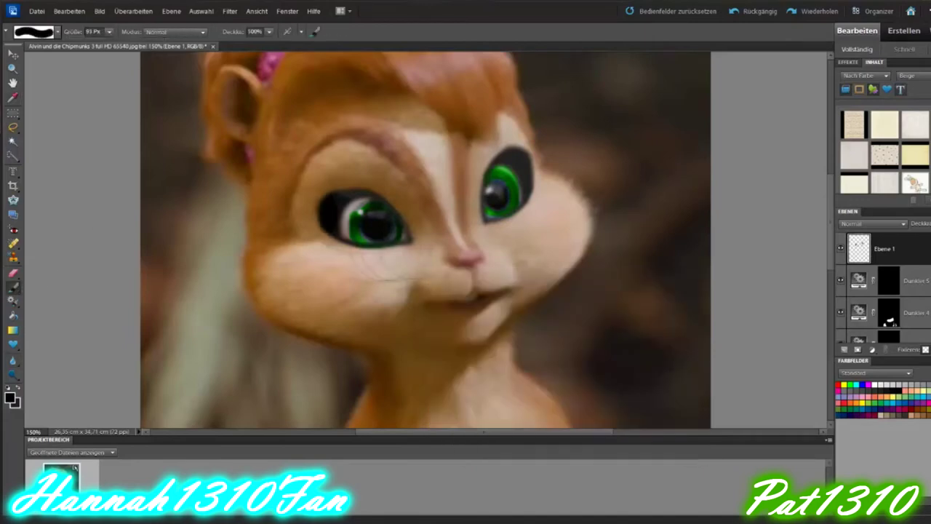
click(12, 360)
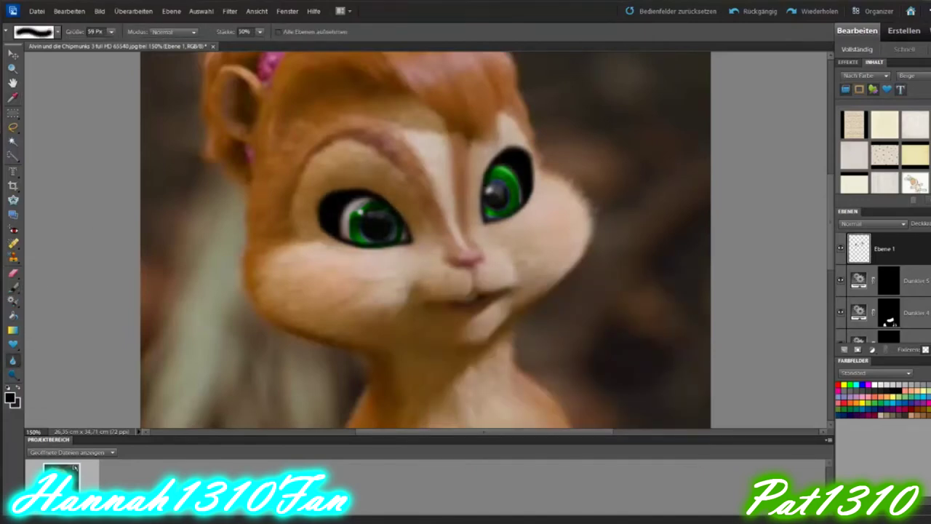
Paint a thin dark brown lip line with a 7 px brush and blur it
click(9, 397)
click(480, 439)
click(679, 291)
key(b)
key(bracketleft)
key(bracketleft)
key(bracketleft)
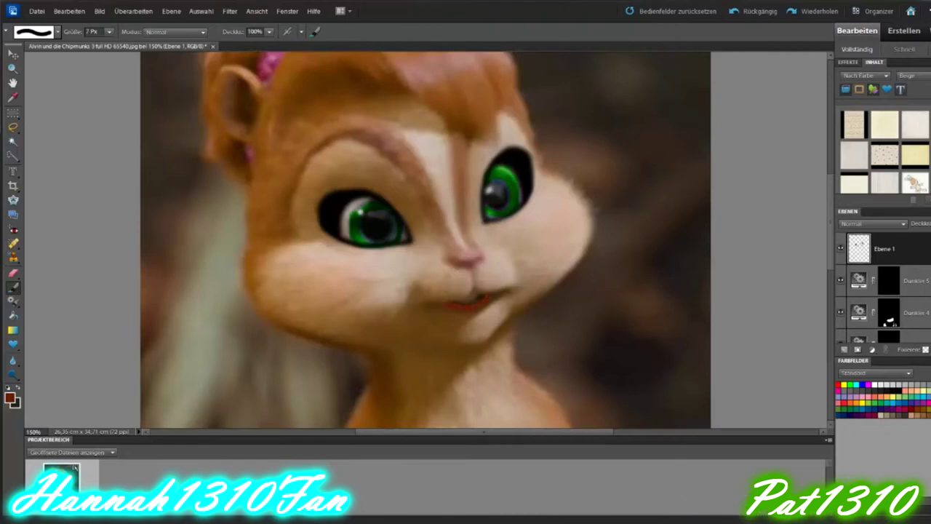
key(r)
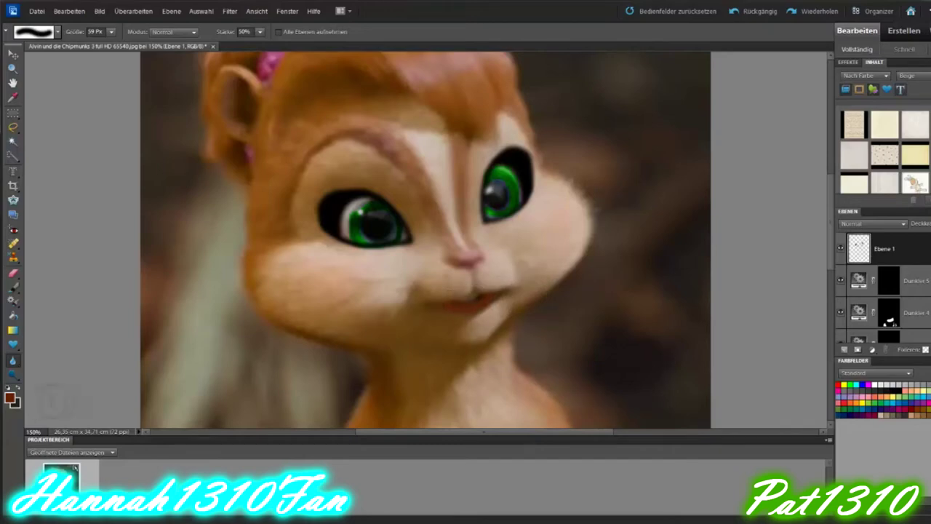
Dab soft pink blush onto both cheeks with a soft round brush
click(9, 396)
mouse_move(574, 446)
mouse_down()
mouse_move(575, 391)
mouse_move(531, 393)
mouse_up()
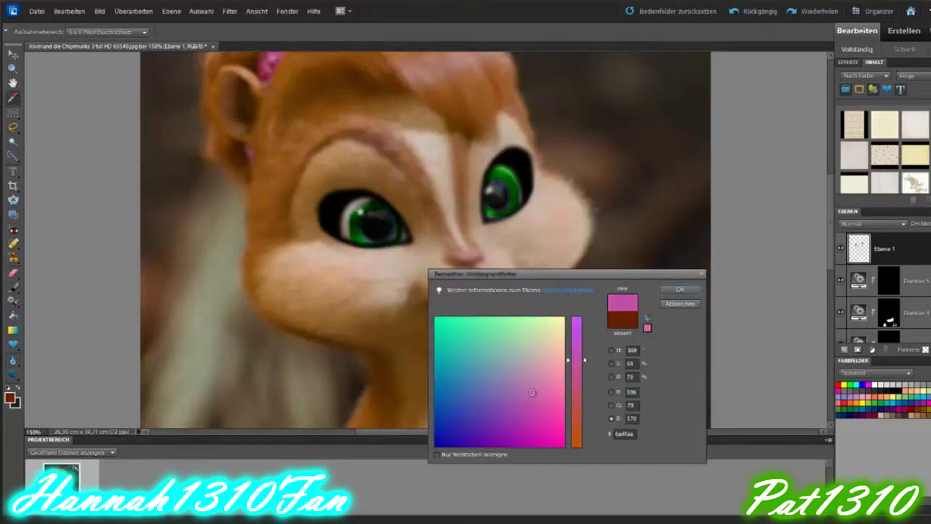
click(680, 289)
click(34, 32)
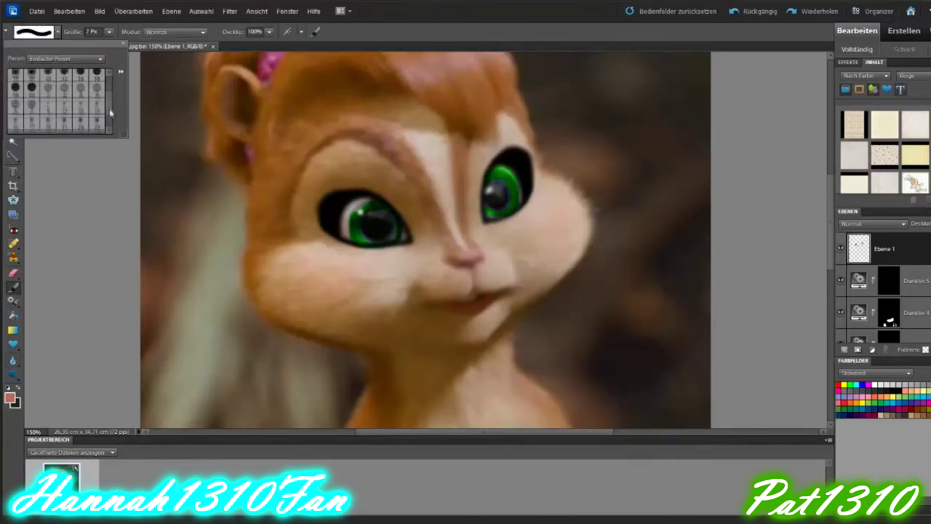
click(320, 280)
click(307, 275)
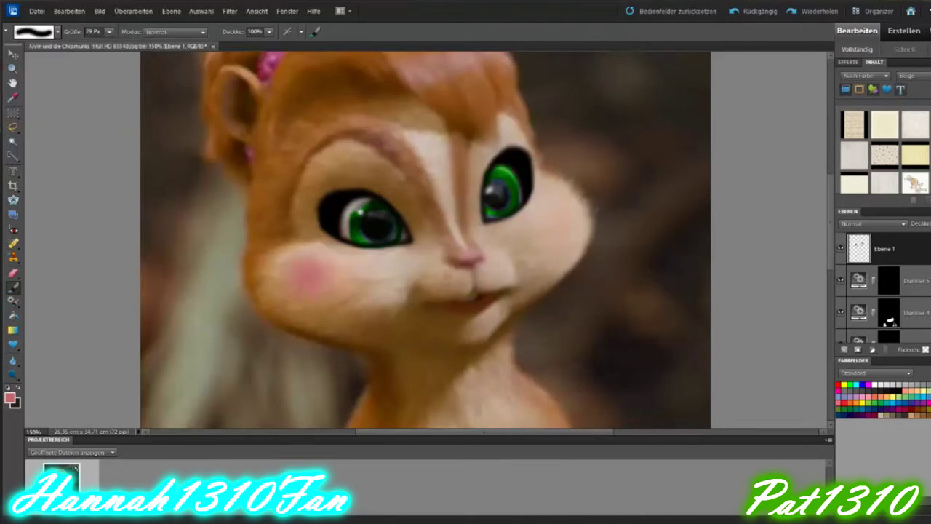
click(557, 219)
Erase the trial blush from both cheeks and add empty layer Ebene 2
key(r)
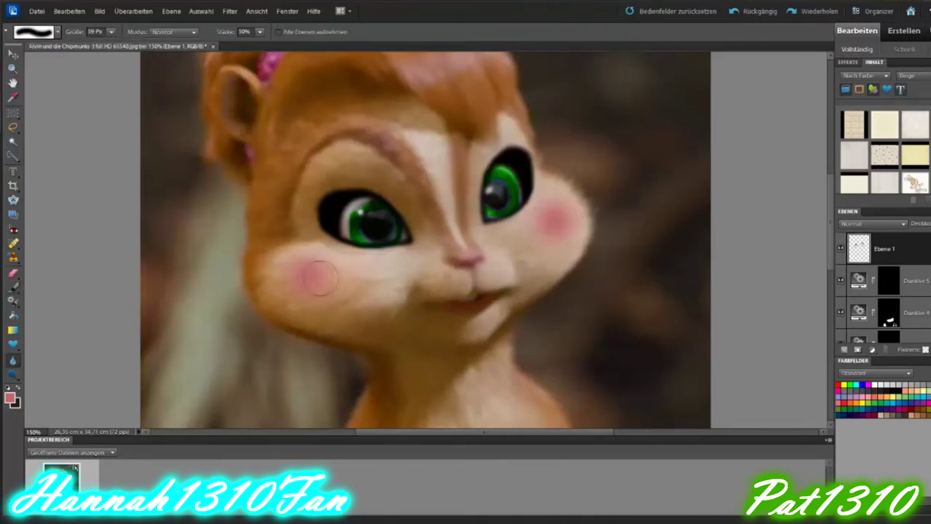
key(e)
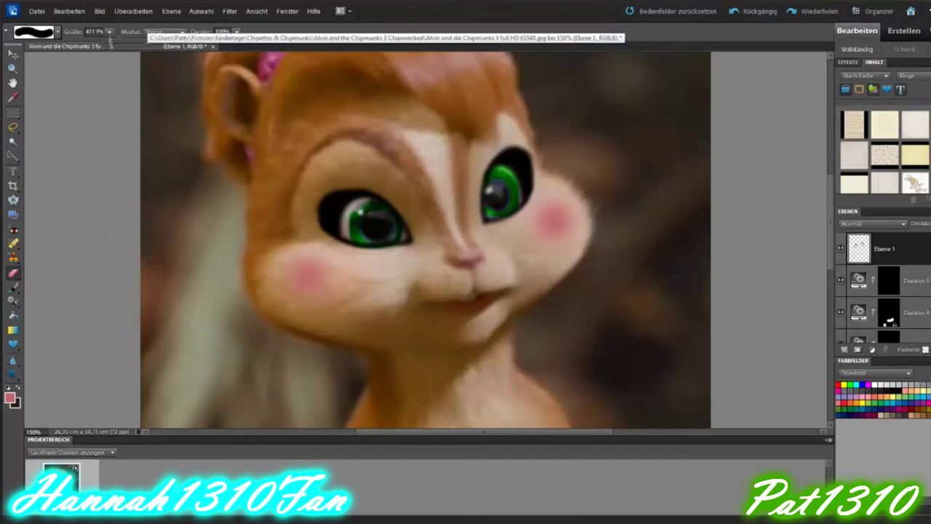
drag(294, 262, 342, 291)
drag(553, 211, 561, 245)
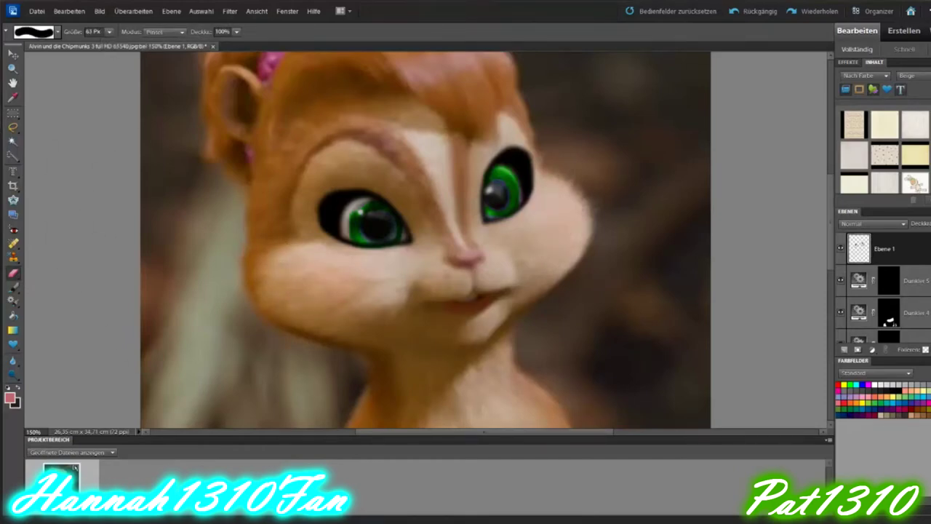
click(845, 350)
Paint pink blush on both cheeks and apply a 124 px motion blur
key(b)
drag(303, 276, 313, 287)
drag(553, 215, 564, 244)
click(230, 11)
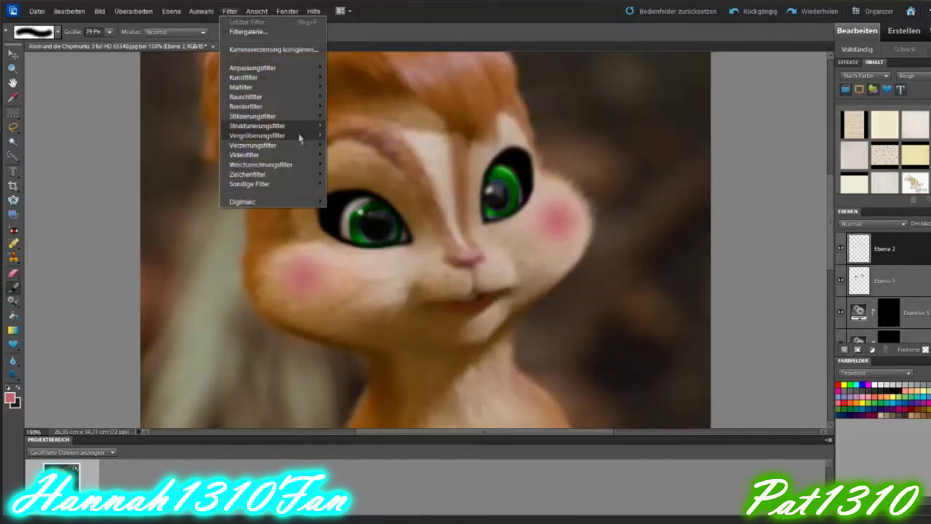
click(276, 166)
drag(58, 278, 81, 280)
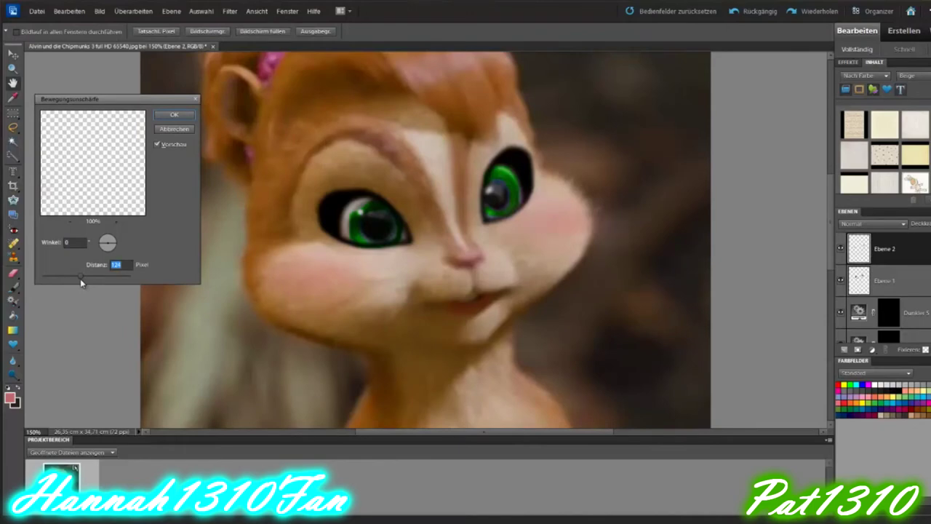
key(Return)
Add new layer Ebene 3 for the hair and pick a 6 px brush
key(r)
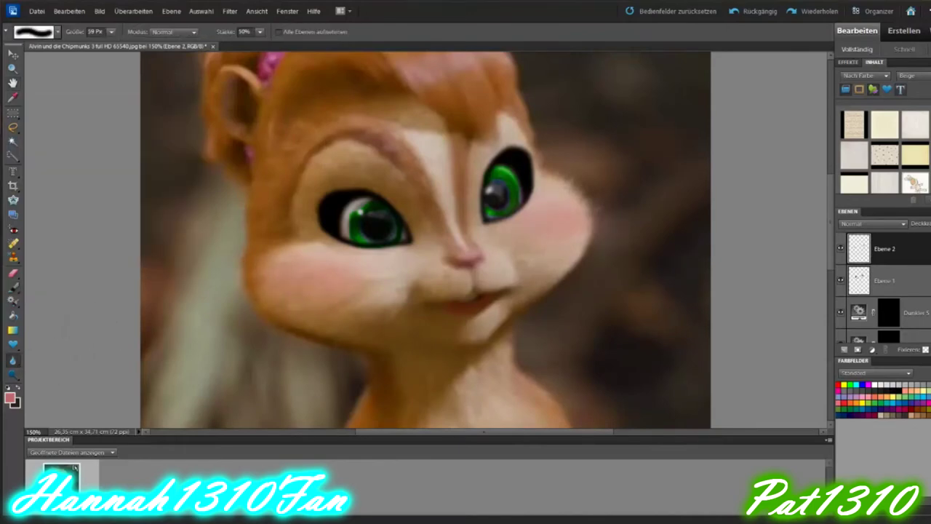
click(844, 350)
scroll(425, 240, up, 3)
key(b)
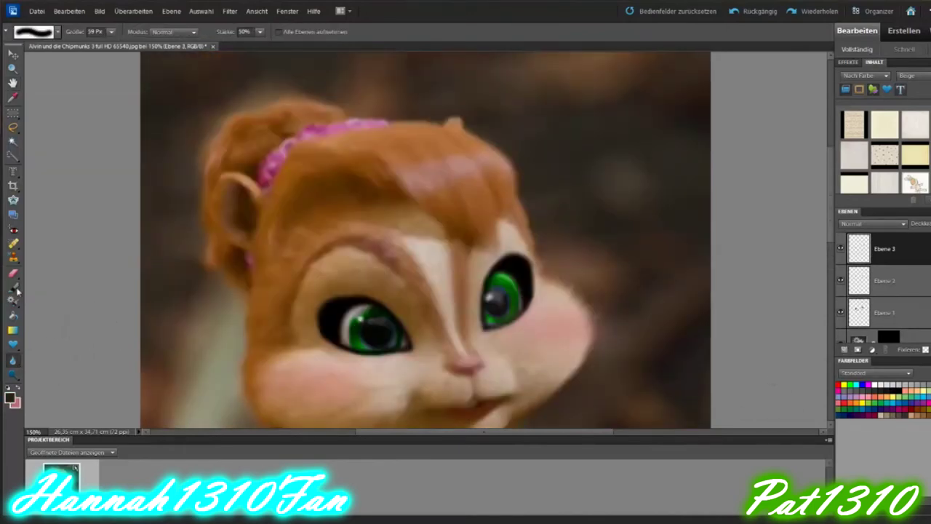
click(35, 31)
double_click(83, 96)
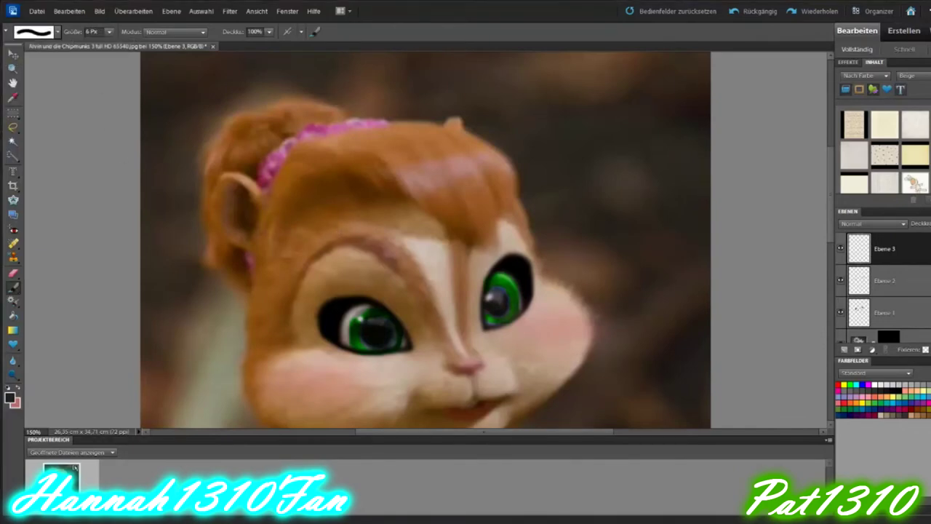
Outline the hair over the head and forehead and fill it solid black
mouse_move(264, 198)
mouse_down()
mouse_move(295, 149)
mouse_move(384, 120)
mouse_move(486, 149)
mouse_move(579, 289)
mouse_up()
mouse_move(261, 233)
mouse_down()
mouse_move(256, 274)
mouse_move(306, 214)
mouse_move(531, 288)
mouse_move(578, 290)
mouse_up()
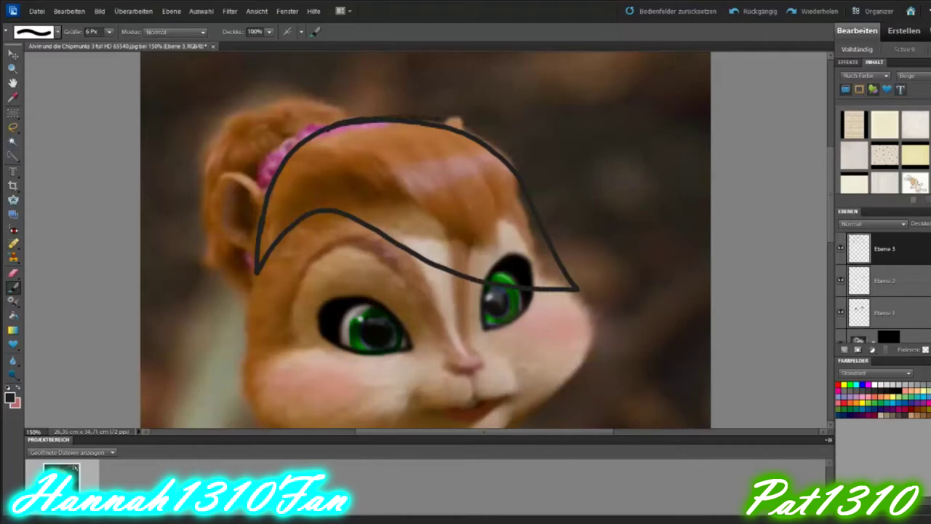
key(k)
click(424, 204)
key(b)
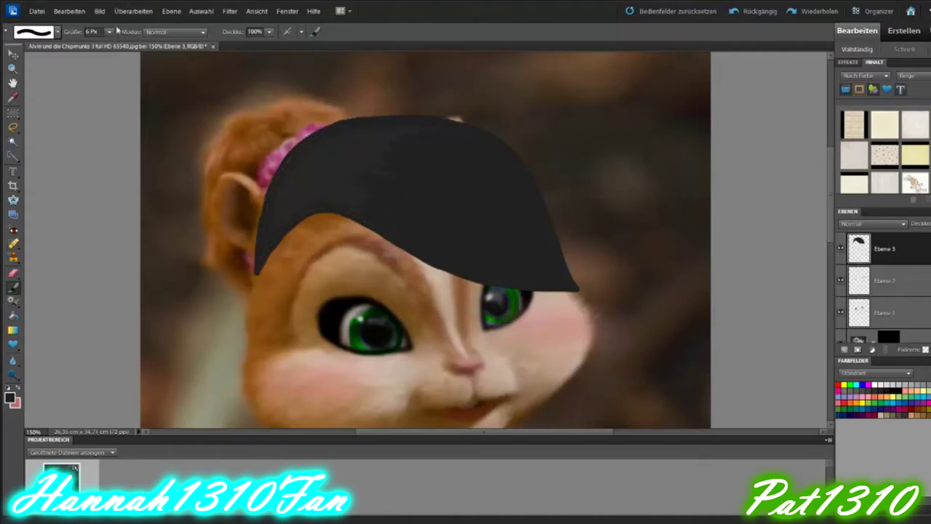
Sketch a thin ponytail outline down the left side
drag(109, 32, 127, 48)
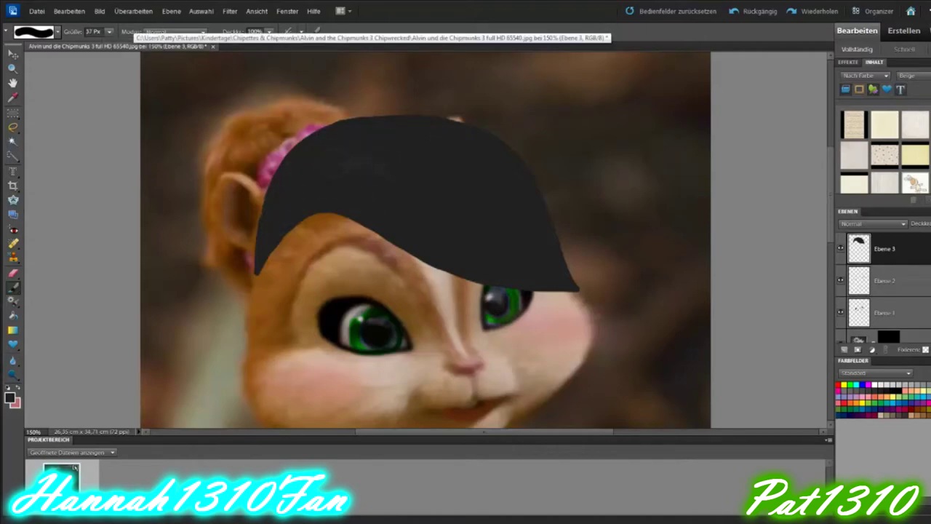
drag(117, 47, 95, 47)
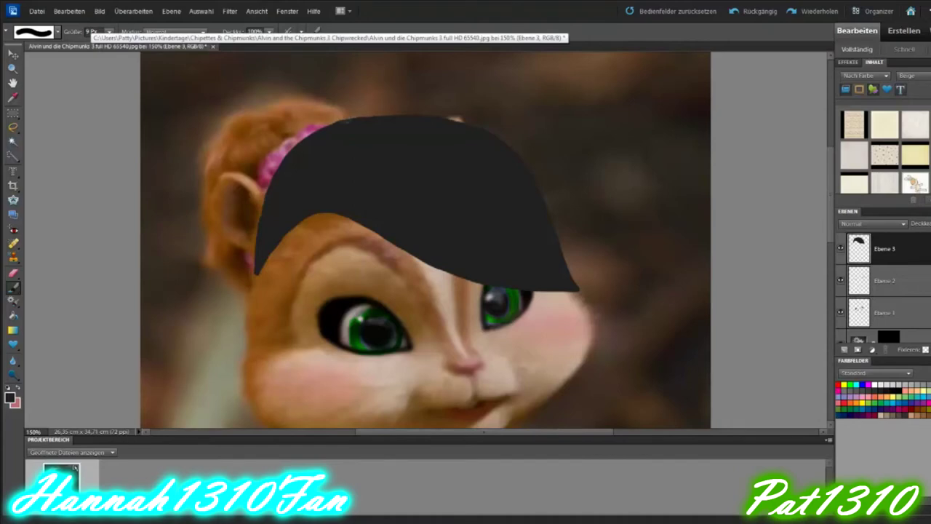
drag(349, 118, 169, 429)
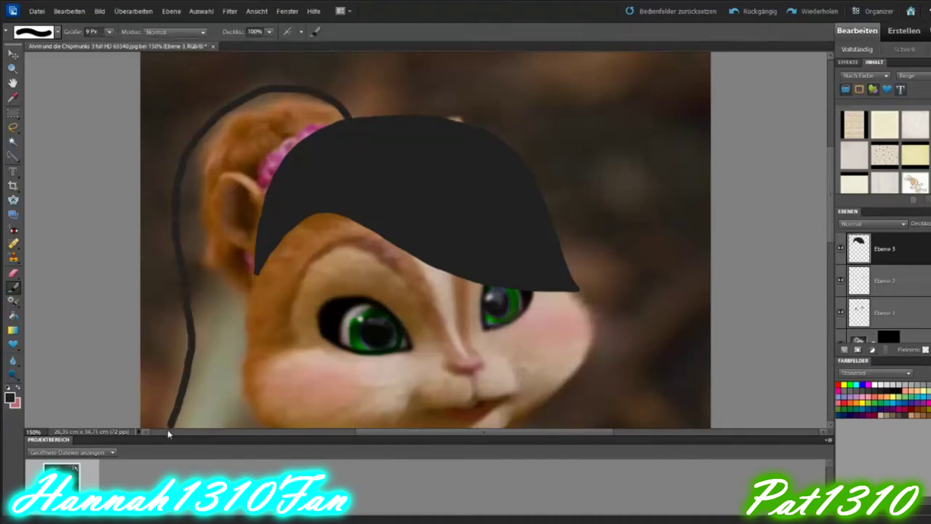
Complete the ponytail outline past the ear and fill it black
scroll(168, 434, down, 2)
mouse_move(169, 372)
mouse_down()
mouse_move(238, 309)
mouse_move(242, 248)
mouse_up()
mouse_move(255, 205)
mouse_down()
mouse_move(218, 182)
mouse_move(208, 125)
mouse_up()
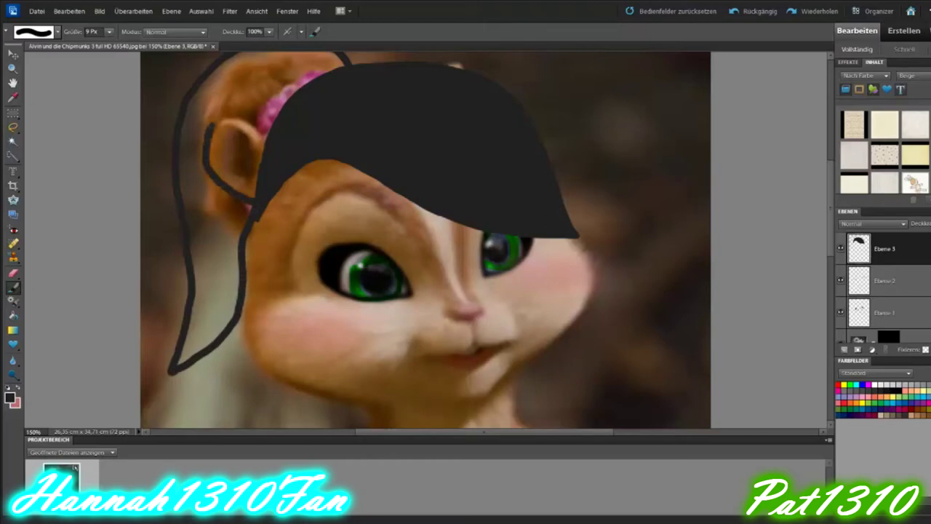
drag(256, 209, 245, 307)
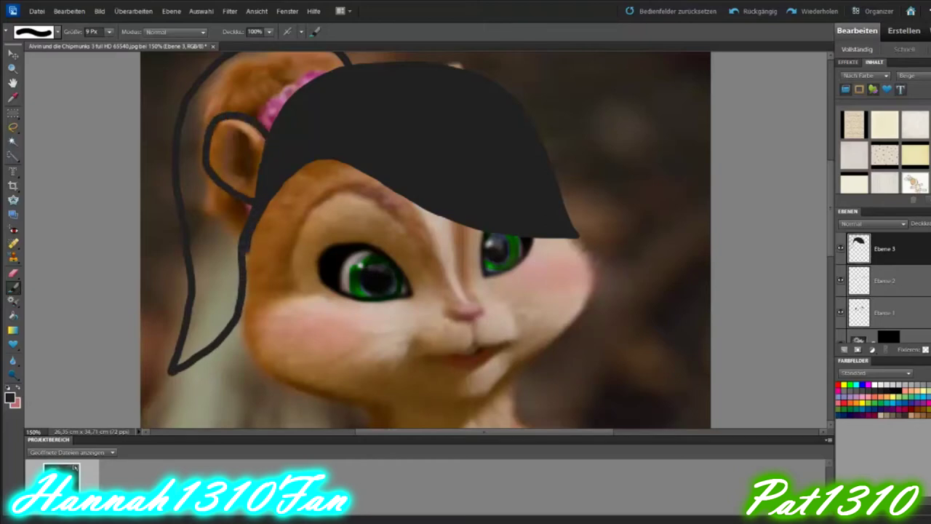
mouse_move(222, 244)
mouse_down()
mouse_move(225, 197)
mouse_move(247, 211)
mouse_move(193, 167)
mouse_move(197, 240)
mouse_up()
mouse_move(180, 357)
mouse_down()
mouse_move(193, 327)
mouse_move(218, 312)
mouse_move(198, 255)
mouse_move(226, 247)
mouse_move(224, 314)
mouse_up()
mouse_move(219, 256)
mouse_down()
mouse_move(205, 311)
mouse_move(186, 267)
mouse_up()
mouse_move(184, 156)
mouse_down()
mouse_move(170, 93)
mouse_move(221, 52)
mouse_up()
Paint black over the original pink band and orange hair edges
scroll(425, 240, up, 2)
mouse_move(267, 232)
mouse_down()
mouse_move(243, 210)
mouse_move(323, 163)
mouse_move(339, 171)
mouse_up()
mouse_move(195, 275)
mouse_down()
mouse_move(207, 233)
mouse_move(231, 220)
mouse_move(218, 200)
mouse_move(191, 230)
mouse_up()
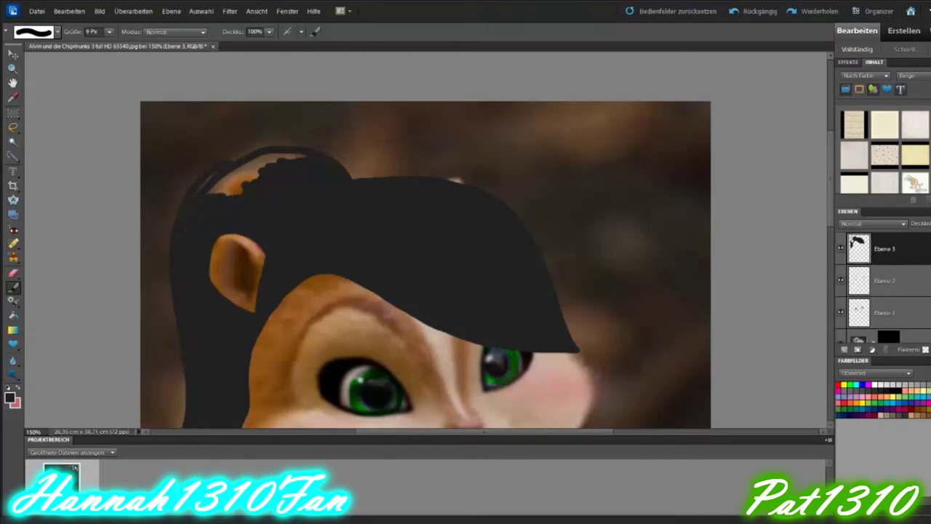
mouse_move(236, 156)
mouse_down()
mouse_move(298, 149)
mouse_move(226, 176)
mouse_move(251, 191)
mouse_move(258, 174)
mouse_up()
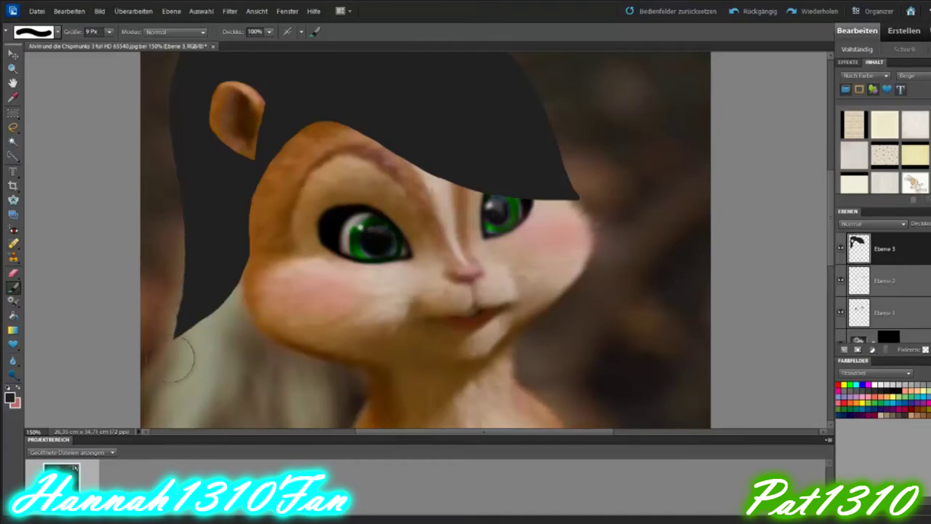
key(e)
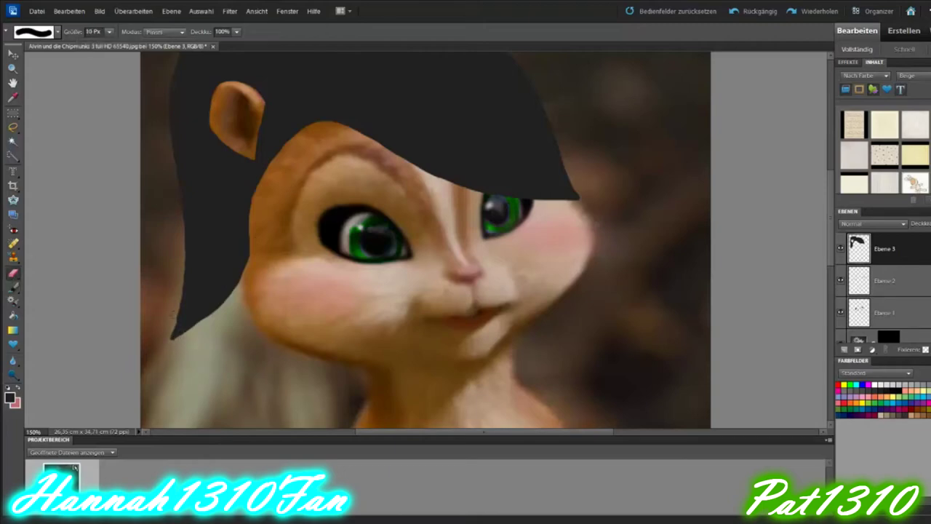
Apply a Bewegungsunschärfe motion blur to the black hair
click(230, 11)
click(366, 164)
drag(138, 104, 109, 138)
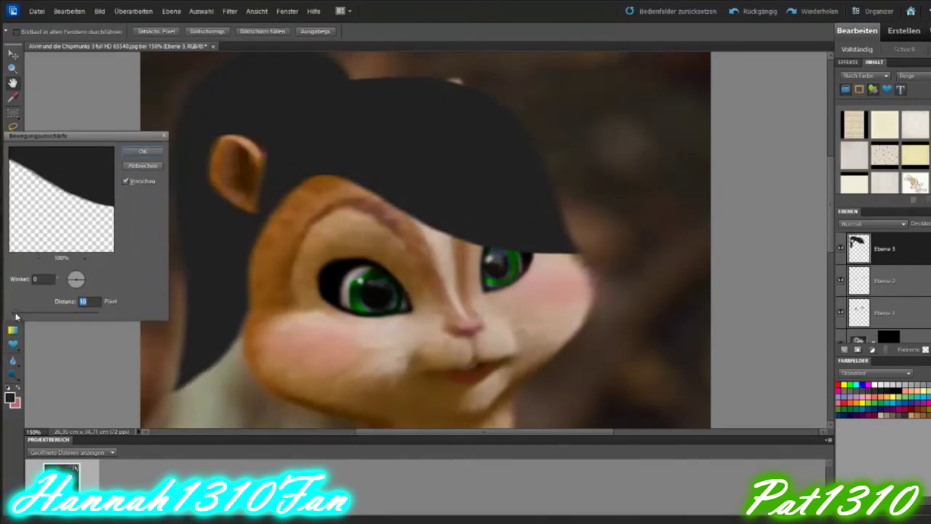
key(Return)
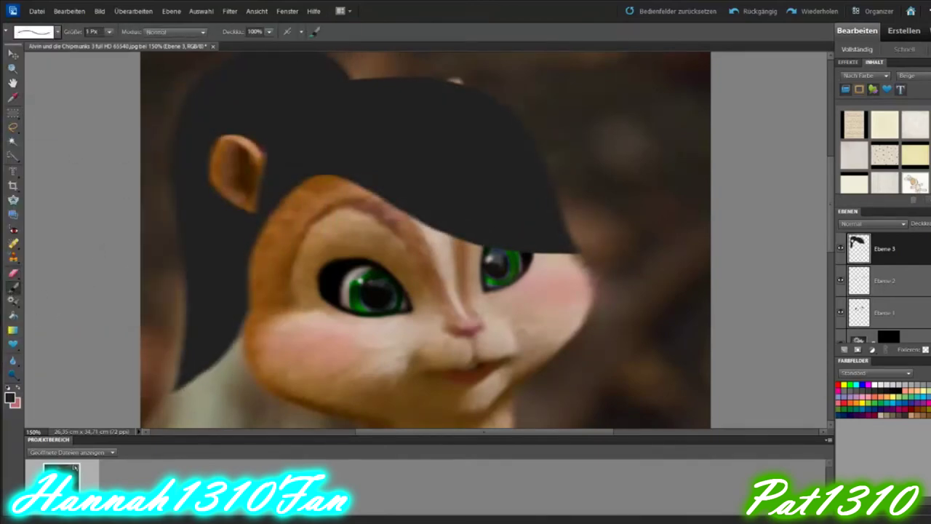
Paint fine wispy strands along the fringe, left cheek edge and ponytail
mouse_move(357, 188)
mouse_down()
mouse_move(465, 246)
mouse_move(578, 255)
mouse_up()
drag(418, 221, 454, 240)
drag(355, 186, 387, 205)
drag(332, 178, 359, 190)
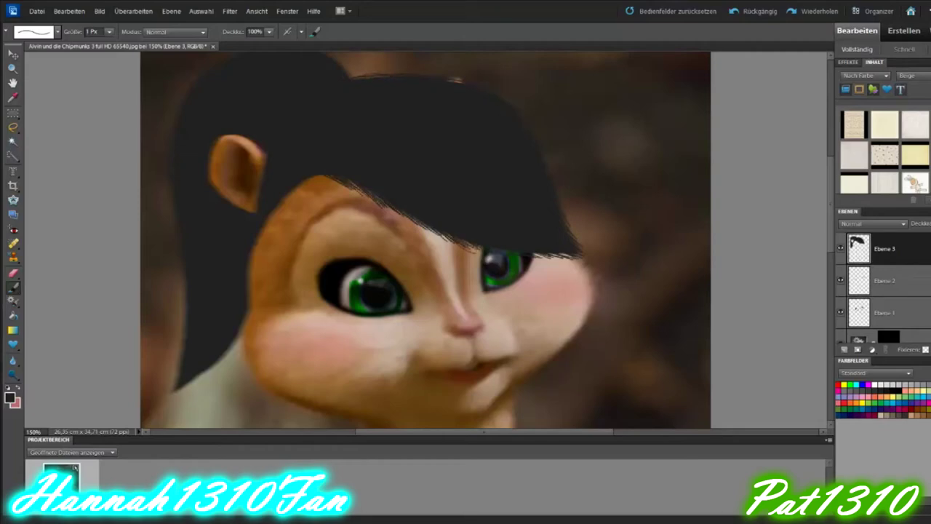
drag(250, 280, 245, 333)
mouse_move(178, 392)
mouse_down()
mouse_move(171, 402)
mouse_move(196, 376)
mouse_up()
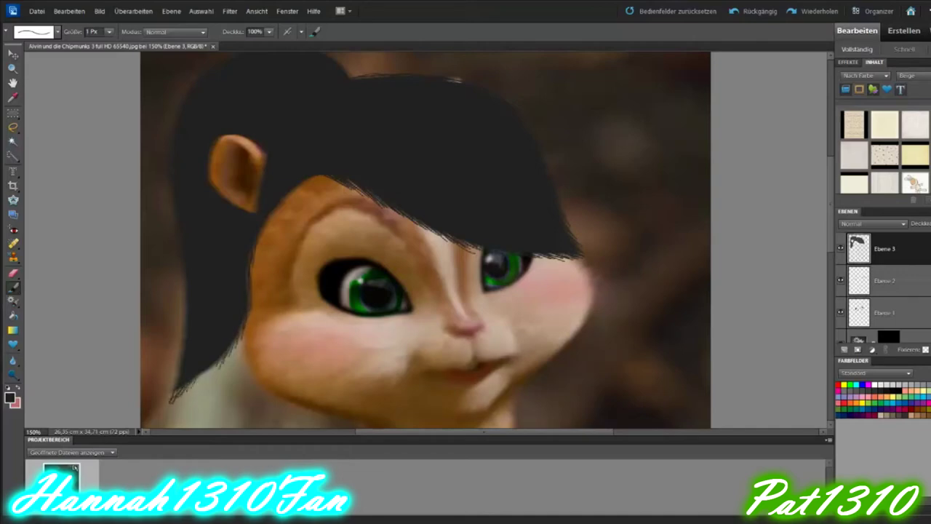
drag(231, 346, 223, 359)
drag(174, 386, 168, 400)
drag(185, 313, 178, 358)
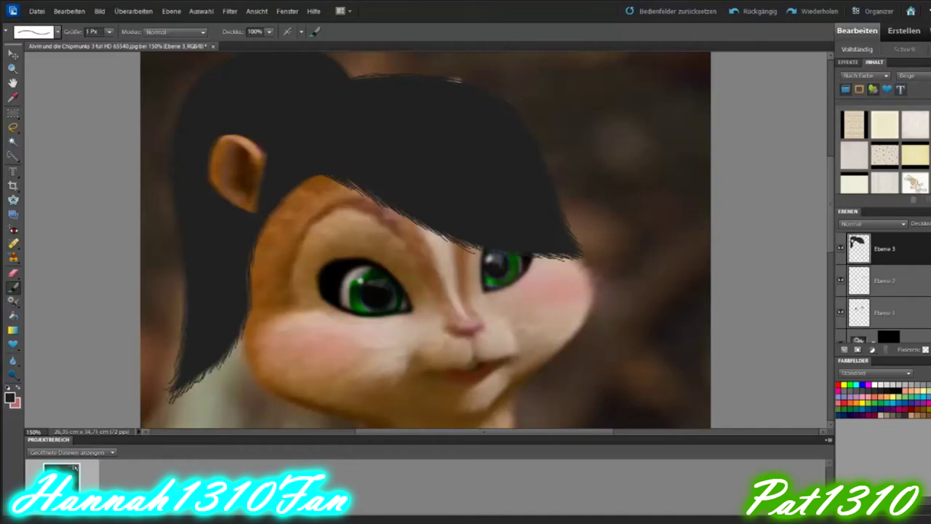
Soften the painted strands with the Blur tool, then pick a 5 px brush
click(13, 362)
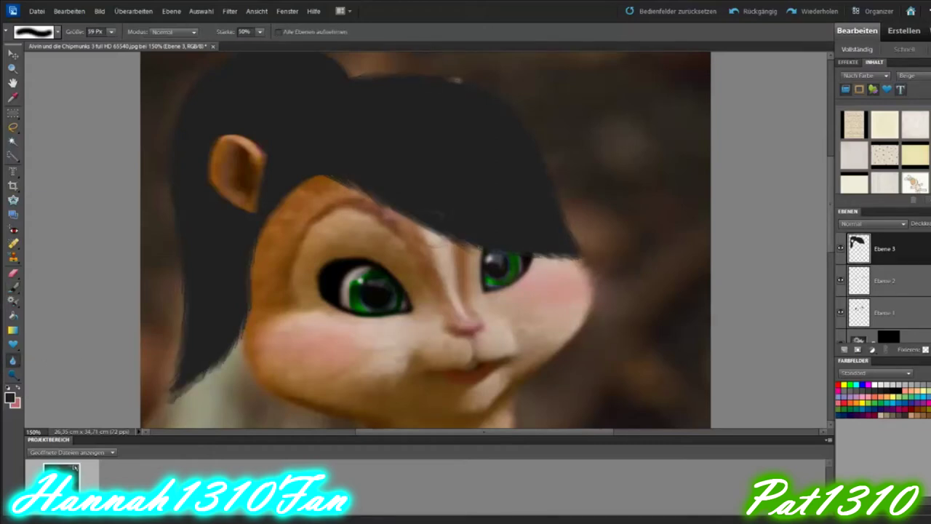
scroll(324, 278, up, 1)
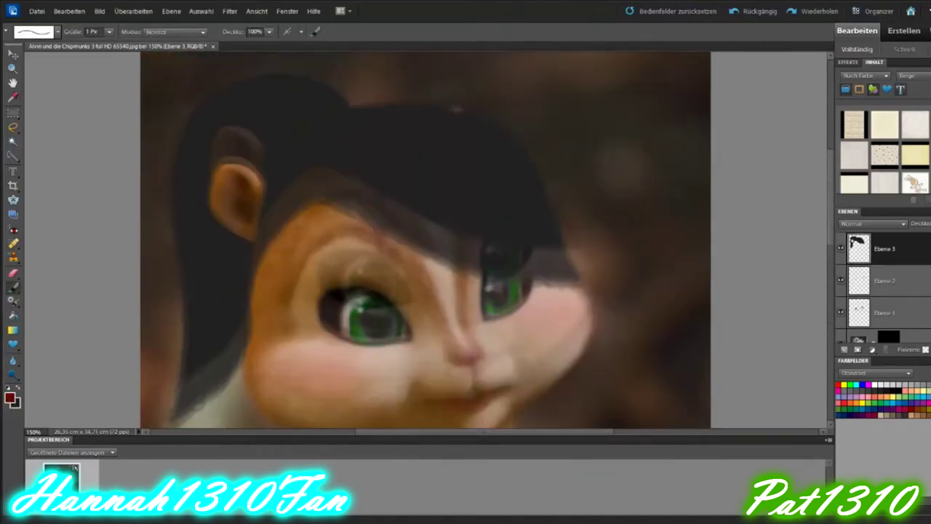
click(56, 31)
double_click(83, 83)
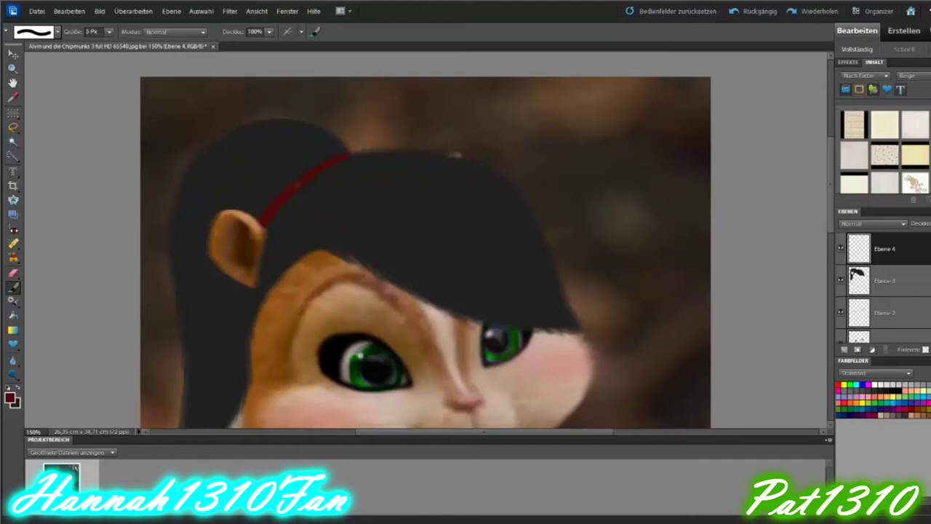
Scroll down to the chipmunk's body and red top, trying Blur briefly before returning to the 5 px Brush
scroll(416, 236, down, 2)
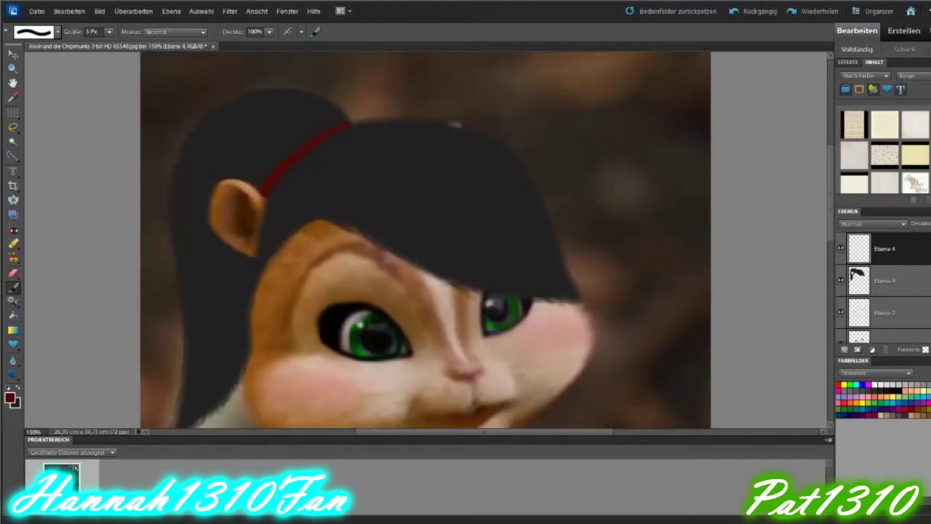
click(11, 360)
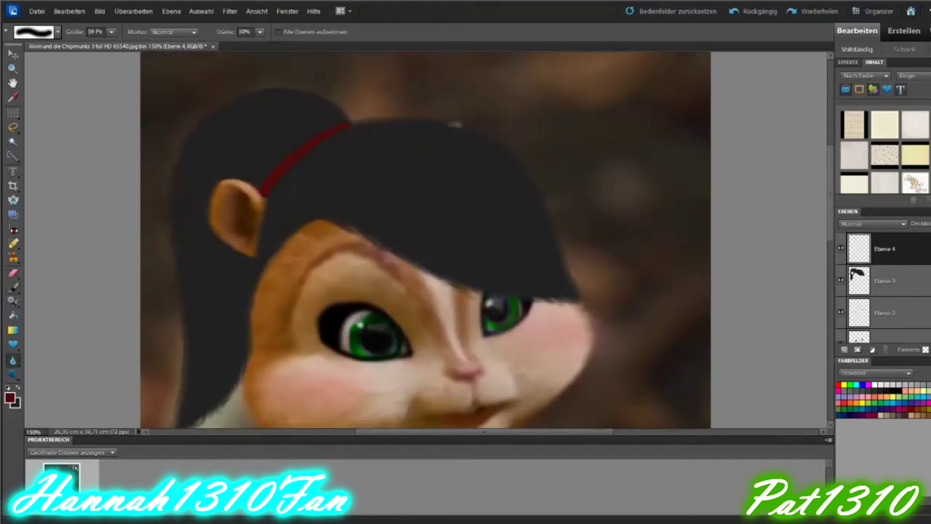
scroll(357, 331, down, 2)
scroll(384, 316, up, 4)
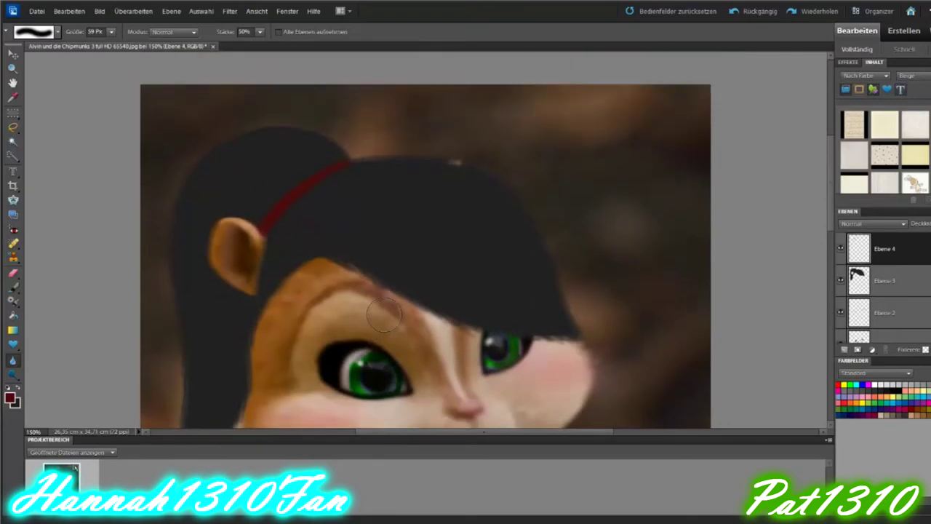
scroll(384, 313, down, 3)
click(13, 288)
scroll(509, 320, down, 2)
scroll(590, 322, down, 10)
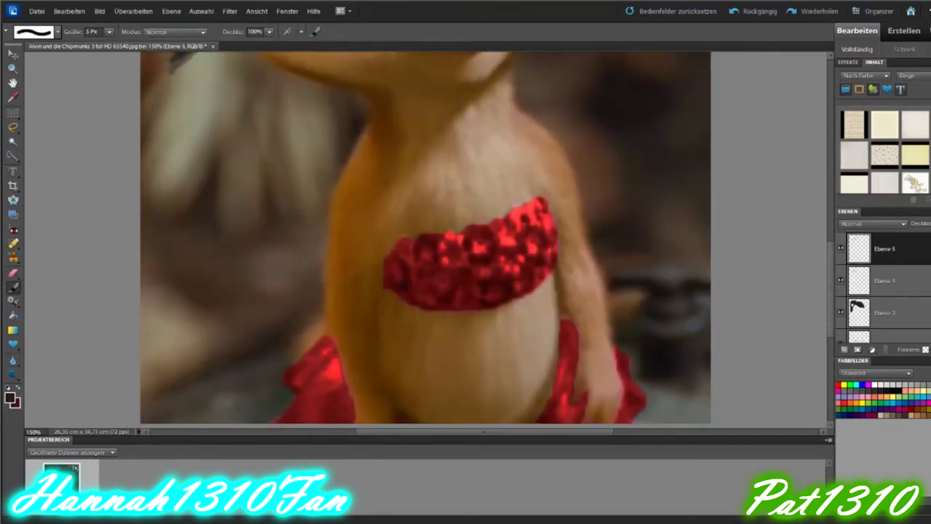
Draw a black wrist band and the inner edges and hems of both jacket fronts
drag(579, 353, 609, 357)
mouse_move(367, 97)
mouse_down()
mouse_move(434, 152)
mouse_move(461, 213)
mouse_move(473, 351)
mouse_move(380, 337)
mouse_up()
mouse_move(502, 350)
mouse_down()
mouse_move(491, 164)
mouse_move(514, 66)
mouse_up()
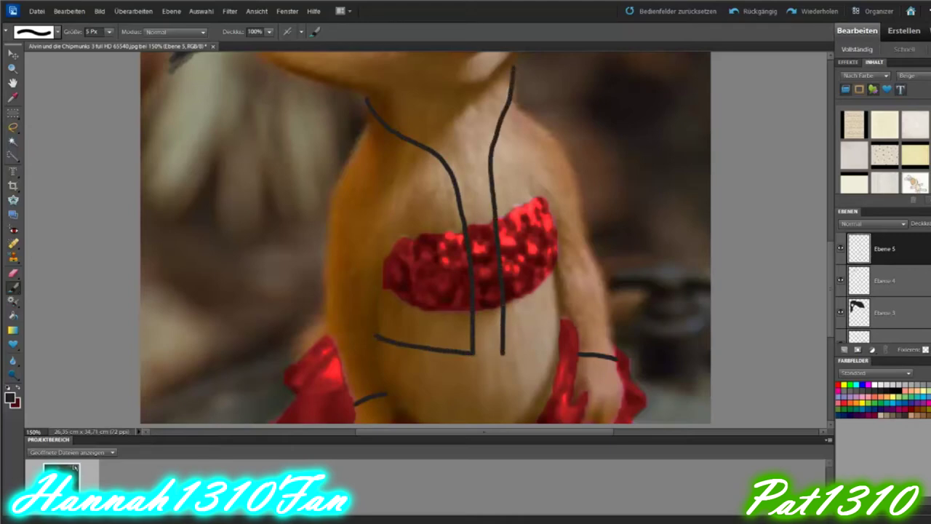
mouse_move(502, 354)
mouse_down()
mouse_move(553, 340)
mouse_move(557, 285)
mouse_up()
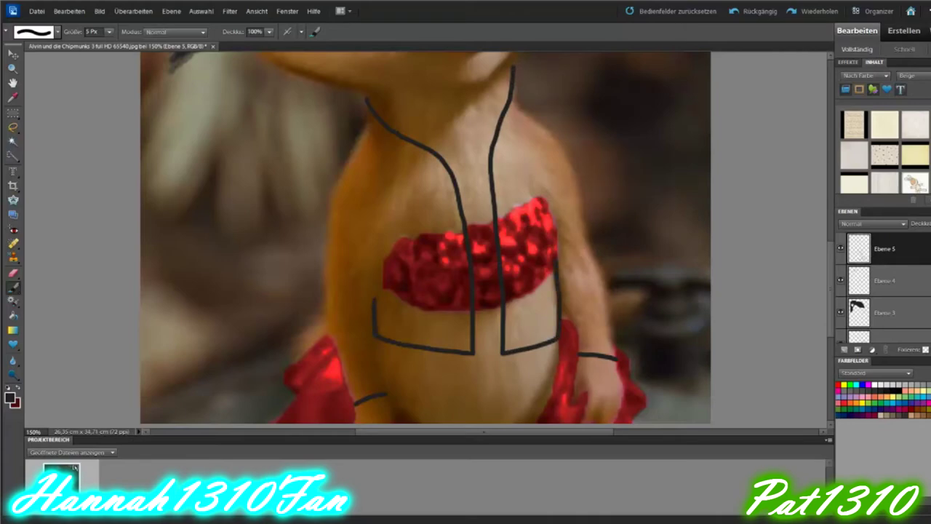
drag(381, 390, 371, 336)
Outline both jacket sides along the body and draw the left lapel
mouse_move(353, 400)
mouse_down()
mouse_move(328, 333)
mouse_move(323, 251)
mouse_move(365, 128)
mouse_up()
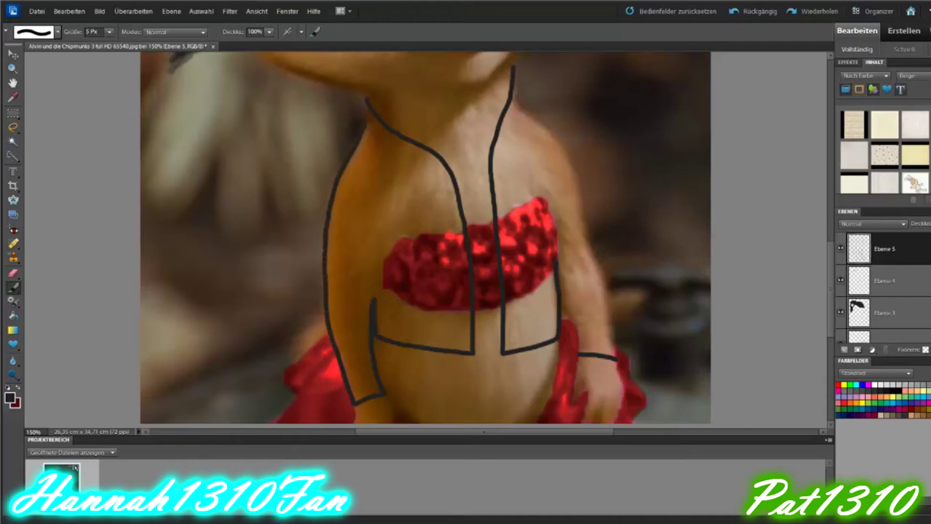
drag(544, 436, 584, 435)
mouse_move(444, 131)
mouse_down()
mouse_move(476, 204)
mouse_move(507, 354)
mouse_move(455, 298)
mouse_up()
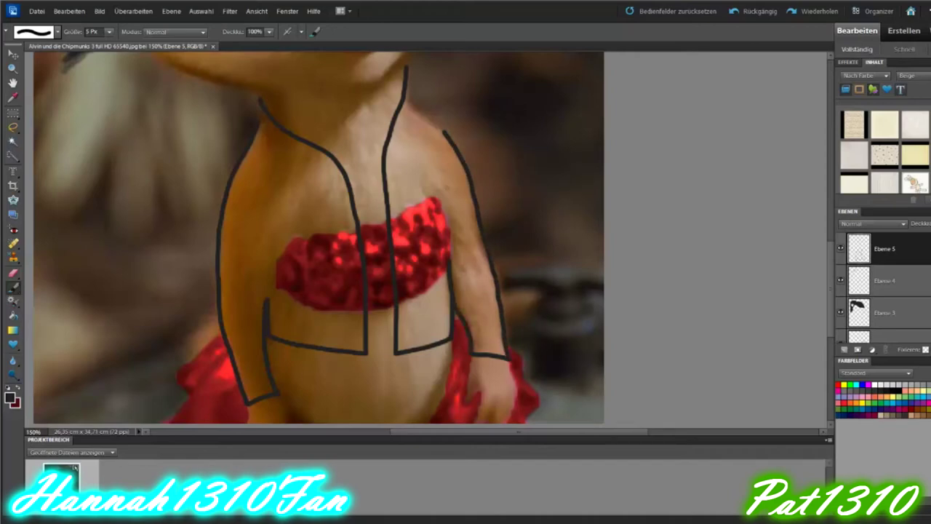
mouse_move(263, 141)
mouse_down()
mouse_move(299, 205)
mouse_move(335, 195)
mouse_move(334, 231)
mouse_move(361, 264)
mouse_move(410, 217)
mouse_move(399, 178)
mouse_move(429, 138)
mouse_move(408, 67)
mouse_up()
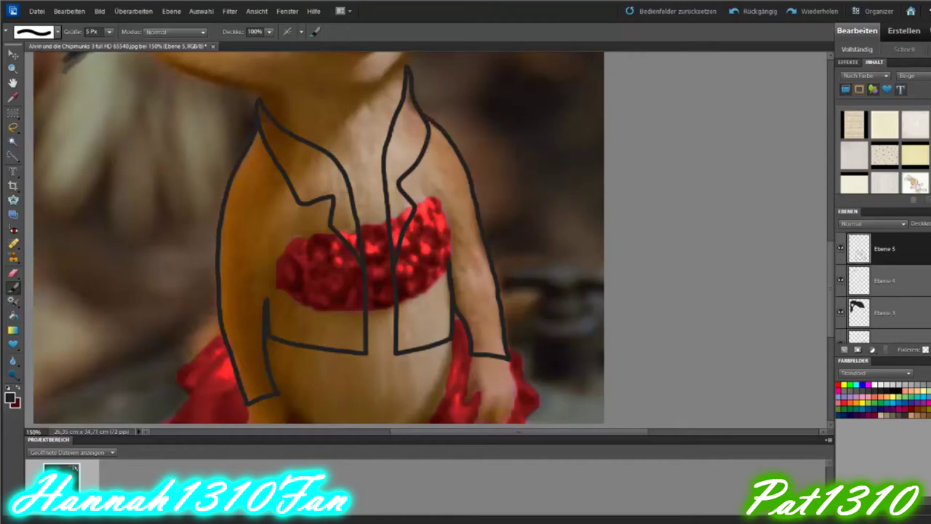
click(10, 396)
Set black paint and a 9 px brush, and add a new layer for the jacket fill
click(465, 436)
click(680, 291)
click(110, 32)
drag(95, 48, 76, 48)
click(857, 350)
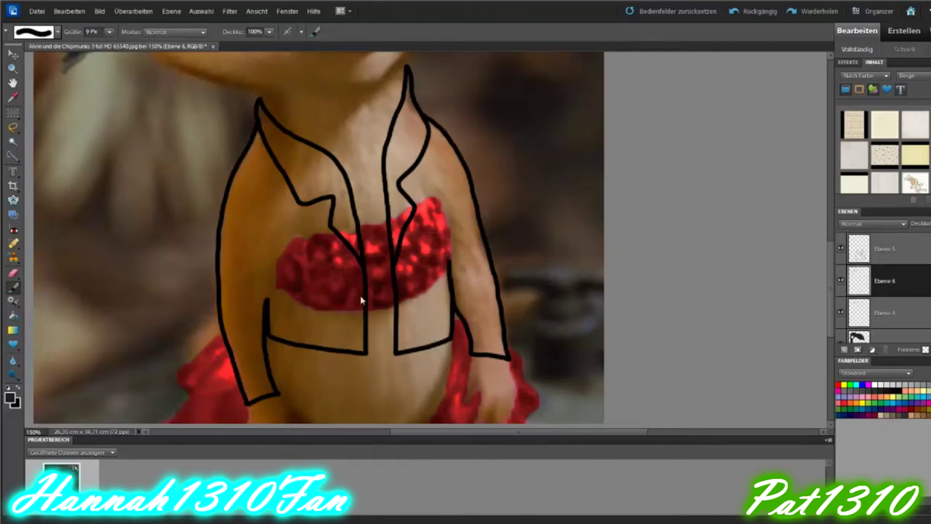
Paint the left collar, sleeve cuff, sleeve and left jacket panel solid black
mouse_move(262, 111)
mouse_down()
mouse_move(271, 149)
mouse_move(336, 175)
mouse_move(344, 194)
mouse_move(284, 154)
mouse_up()
mouse_move(320, 221)
mouse_down()
mouse_move(341, 264)
mouse_move(349, 192)
mouse_up()
mouse_move(250, 374)
mouse_down()
mouse_move(260, 393)
mouse_move(263, 358)
mouse_move(241, 385)
mouse_move(227, 280)
mouse_move(255, 353)
mouse_move(271, 264)
mouse_up()
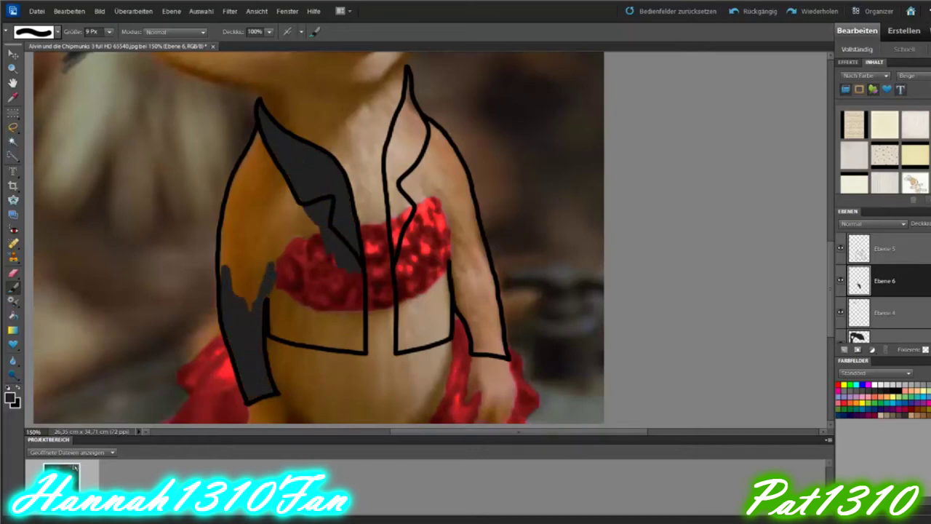
drag(255, 309, 244, 227)
mouse_move(228, 280)
mouse_down()
mouse_move(228, 195)
mouse_move(243, 154)
mouse_move(306, 233)
mouse_up()
mouse_move(273, 174)
mouse_down()
mouse_move(320, 255)
mouse_move(275, 240)
mouse_move(298, 335)
mouse_move(320, 342)
mouse_move(306, 313)
mouse_move(316, 338)
mouse_up()
mouse_move(358, 312)
mouse_down()
mouse_move(351, 347)
mouse_move(351, 312)
mouse_up()
mouse_move(277, 186)
mouse_down()
mouse_move(268, 227)
mouse_move(246, 233)
mouse_move(257, 184)
mouse_up()
Fill the right jacket panel, collar tip and shoulder, covering remaining gaps and specks
mouse_move(437, 200)
mouse_down()
mouse_move(458, 284)
mouse_move(476, 284)
mouse_up()
mouse_move(477, 229)
mouse_down()
mouse_move(495, 327)
mouse_move(451, 254)
mouse_up()
mouse_move(466, 313)
mouse_down()
mouse_move(484, 349)
mouse_move(500, 328)
mouse_move(498, 298)
mouse_up()
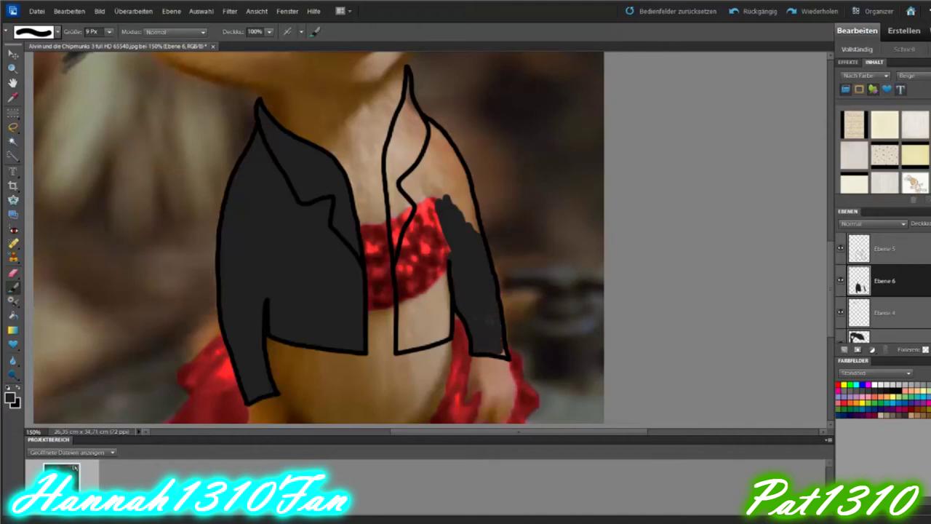
drag(447, 171, 428, 222)
mouse_move(420, 152)
mouse_down()
mouse_move(404, 218)
mouse_move(393, 151)
mouse_move(411, 120)
mouse_move(406, 80)
mouse_up()
drag(436, 134, 469, 225)
mouse_move(460, 167)
mouse_down()
mouse_move(440, 250)
mouse_move(405, 273)
mouse_up()
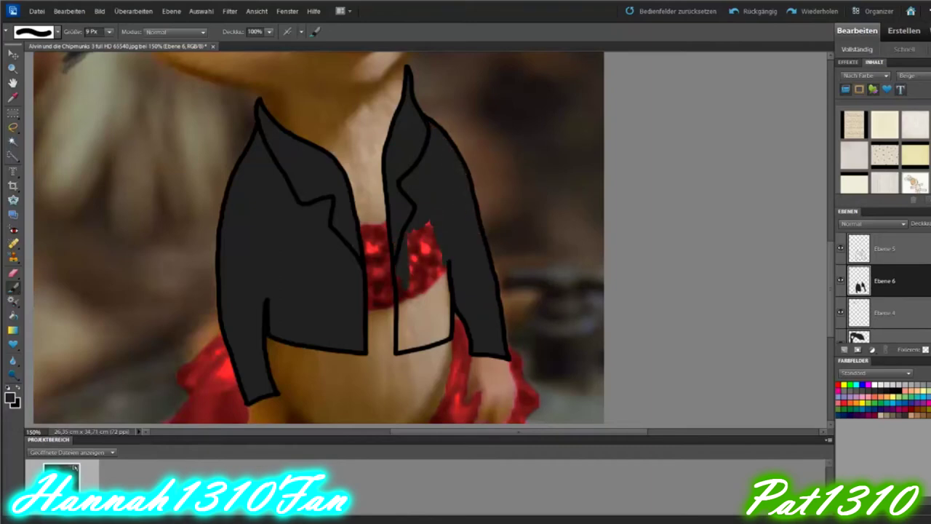
drag(410, 232, 438, 306)
mouse_move(446, 273)
mouse_down()
mouse_move(445, 336)
mouse_move(409, 345)
mouse_move(400, 325)
mouse_move(436, 292)
mouse_move(438, 322)
mouse_up()
drag(404, 288, 403, 308)
Repaint both jacket panels in a darker charcoal with a 73 px brush
click(12, 398)
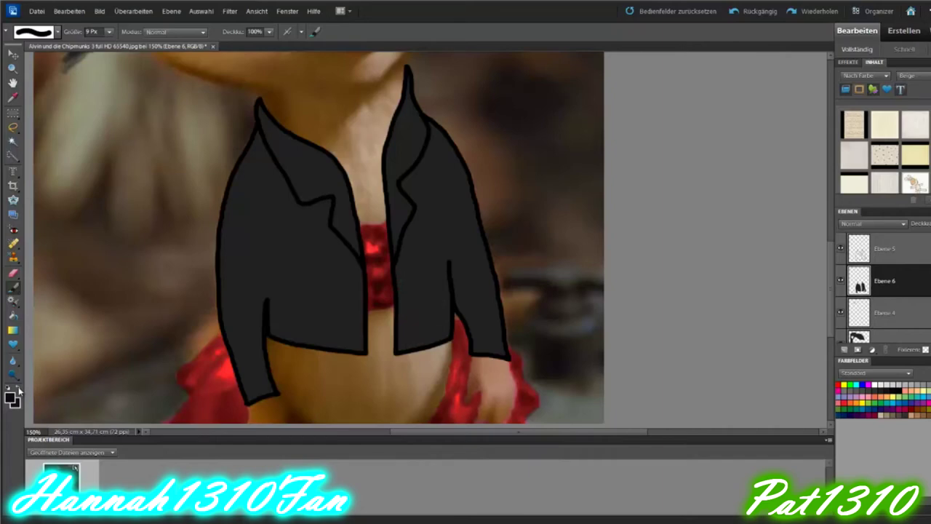
click(443, 437)
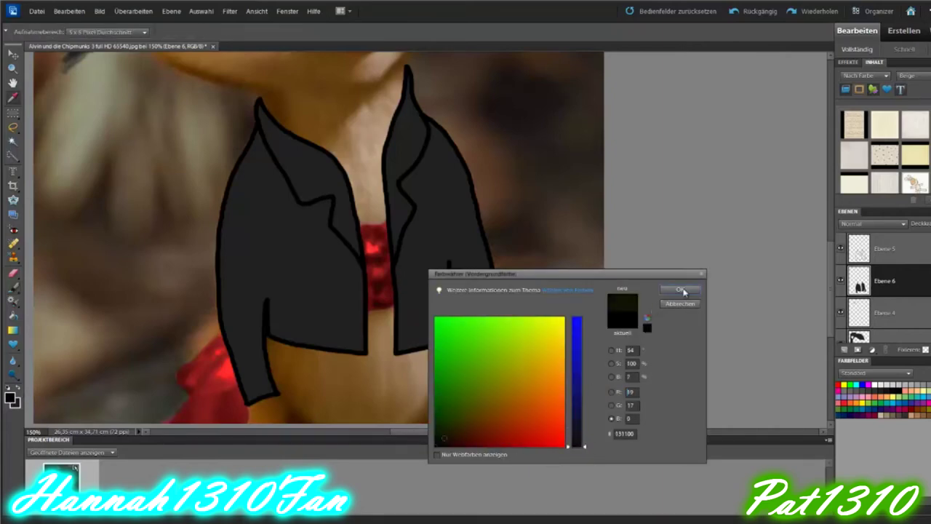
click(683, 289)
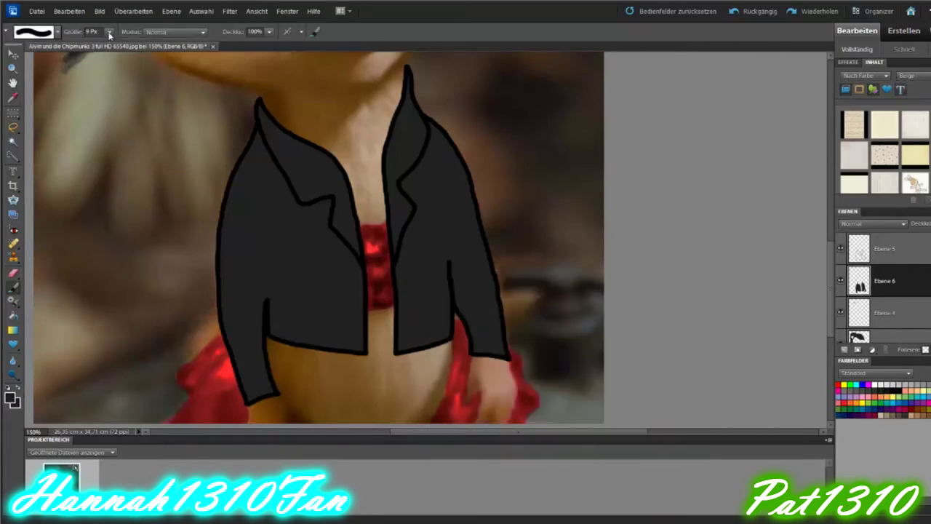
drag(110, 34, 122, 46)
click(11, 398)
click(577, 436)
click(684, 289)
drag(247, 378, 327, 189)
mouse_move(407, 131)
mouse_down()
mouse_move(473, 254)
mouse_move(491, 335)
mouse_up()
Mix a light grey colour, reset colours to black and white, and add an empty buttons layer
click(13, 397)
click(576, 437)
click(684, 289)
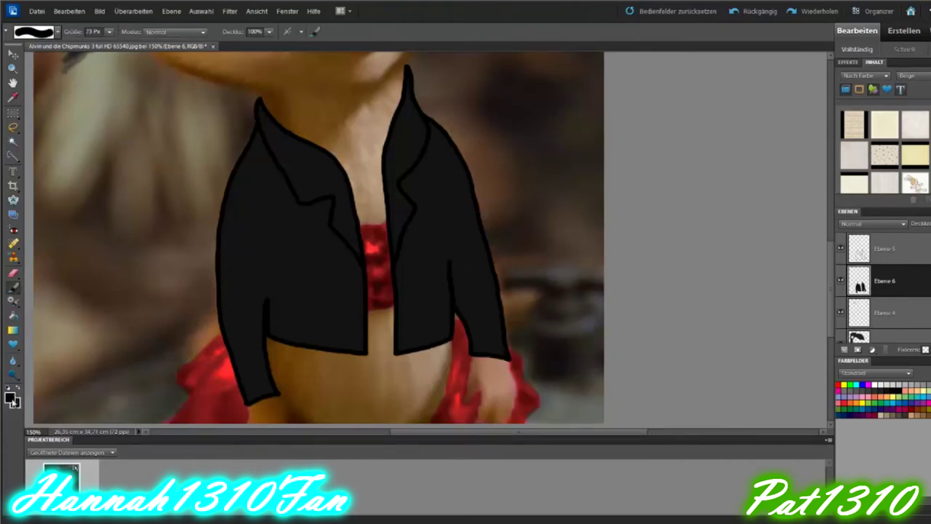
click(10, 396)
click(380, 283)
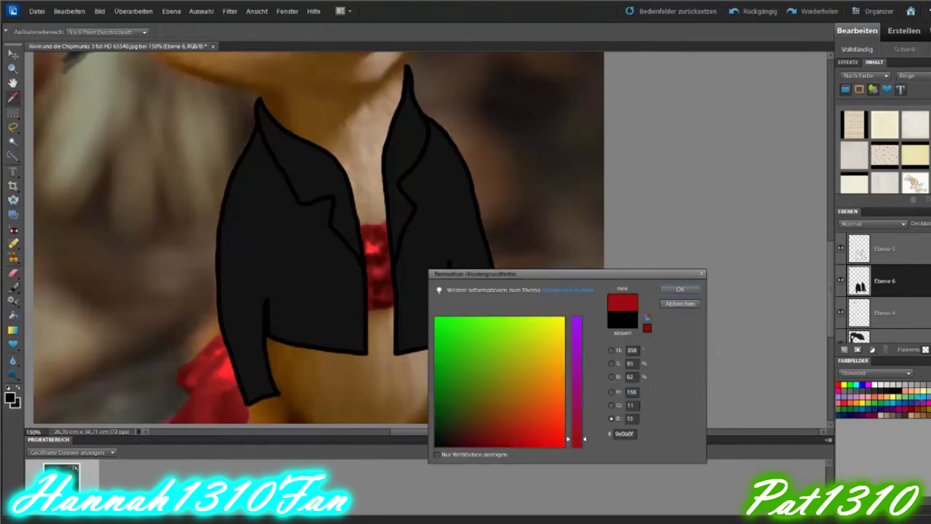
click(530, 347)
drag(577, 342, 577, 371)
key(Return)
key(d)
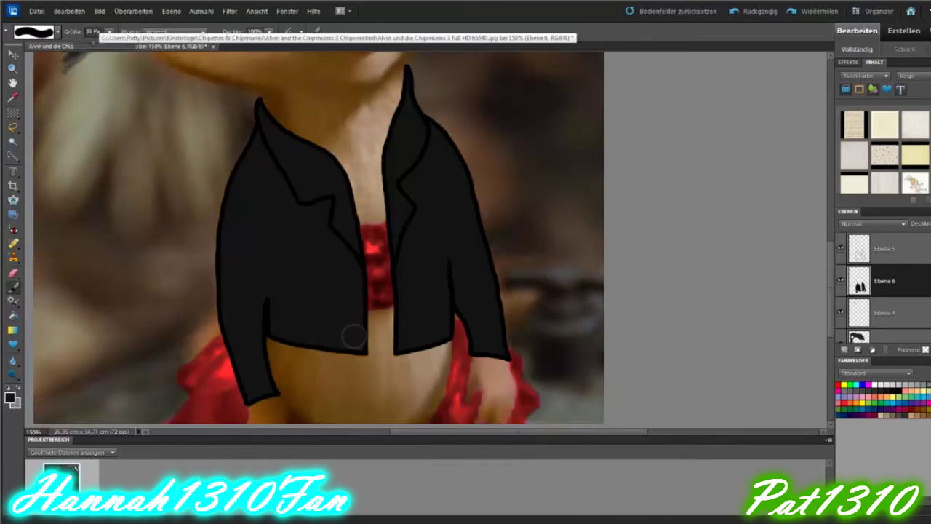
click(844, 350)
Load light grey on a 9 px brush and zoom out to 60% to view the whole picture
key(x)
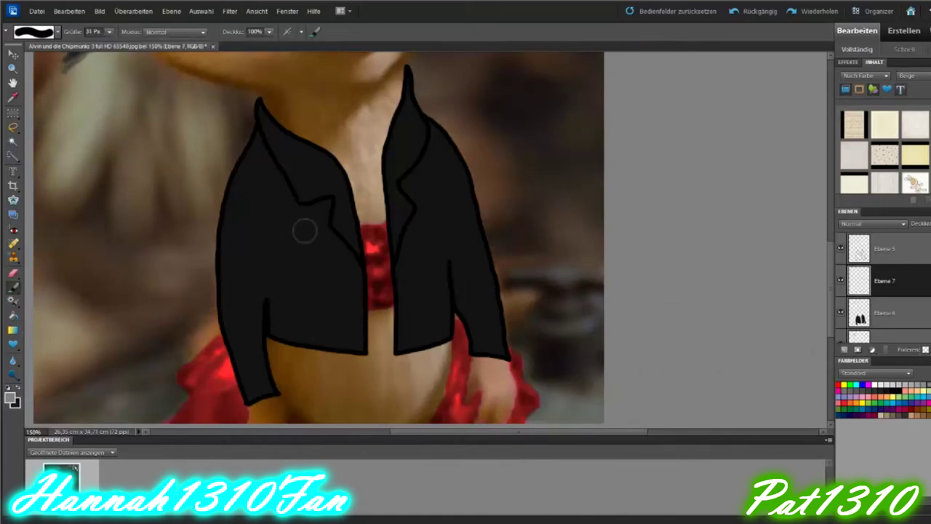
click(57, 32)
double_click(73, 58)
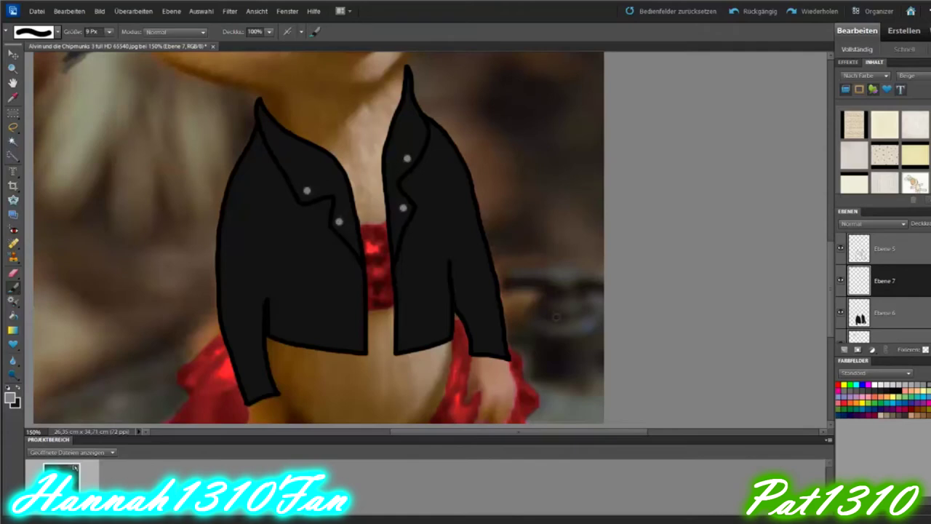
click(13, 374)
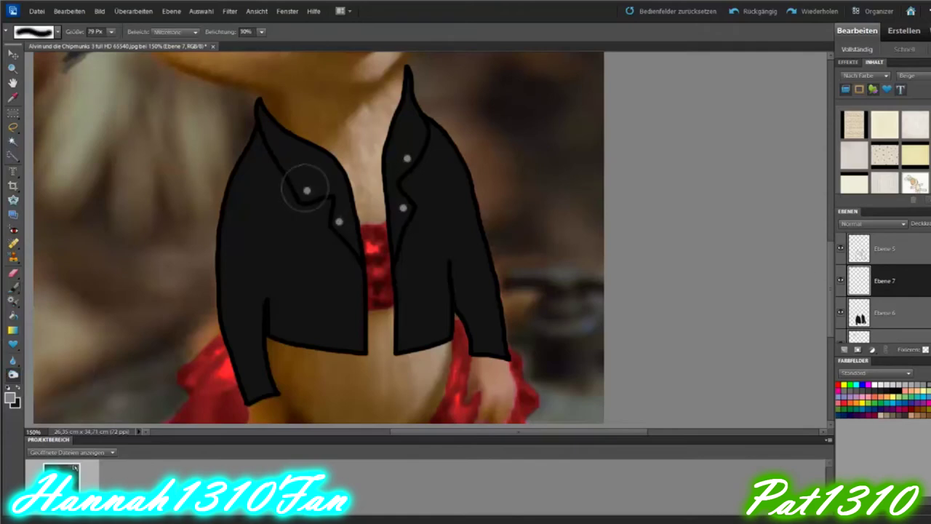
double_click(33, 431)
text(60)
key(Return)
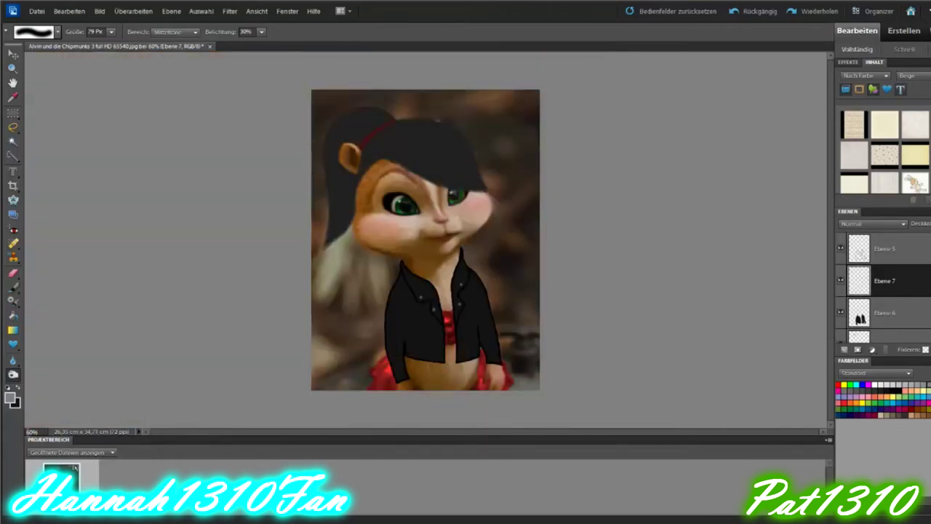
Set the Blur tool to 50% on outline layer Ebene 5, then return to a black Brush on Ebene 6
key(ctrl+plus)
key(ctrl+plus)
click(884, 248)
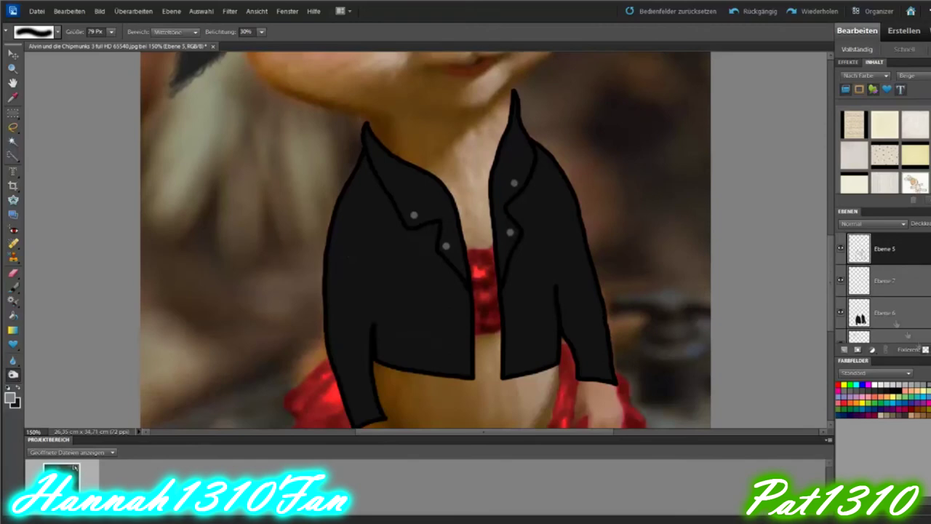
click(13, 361)
key(5)
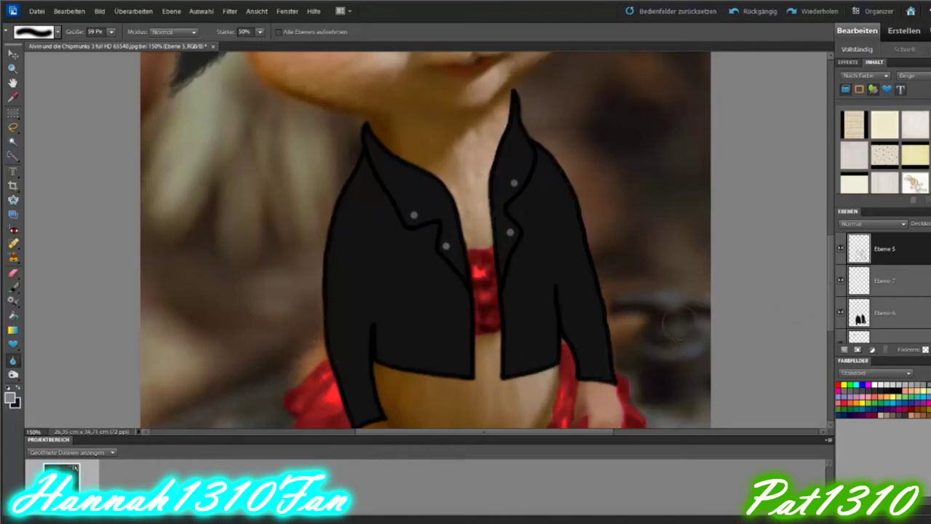
click(884, 313)
key(d)
key(b)
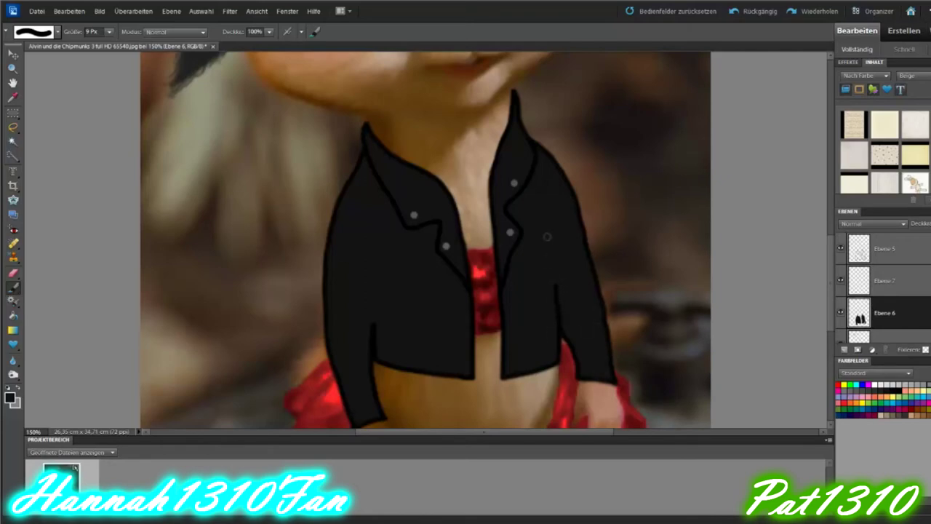
Select hair layer Ebene 3 and darken the whole hair area
scroll(880, 284, down, 2)
click(880, 301)
scroll(422, 240, up, 5)
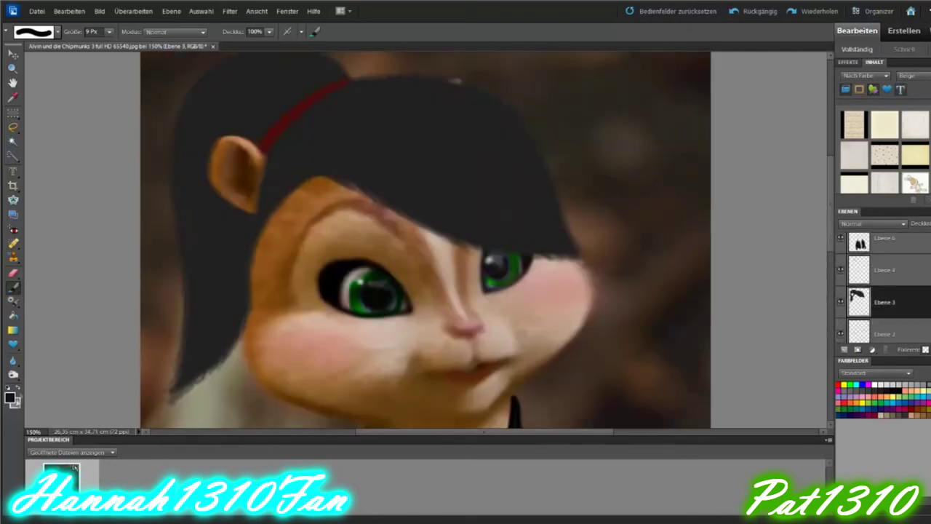
text(2500)
click(378, 146)
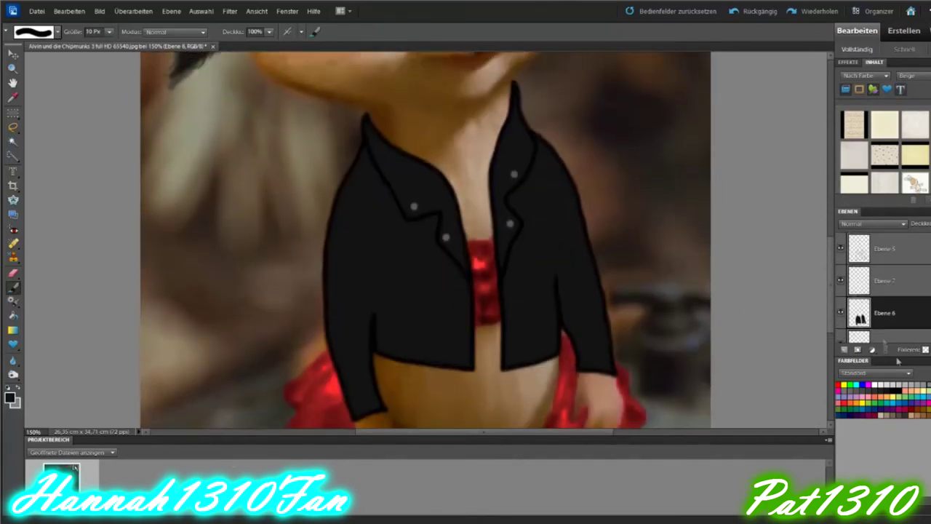
Add a new clipped layer in Multiplizieren mode and shade along both lapel edges
click(172, 11)
click(229, 168)
click(872, 223)
click(866, 262)
drag(366, 126, 415, 217)
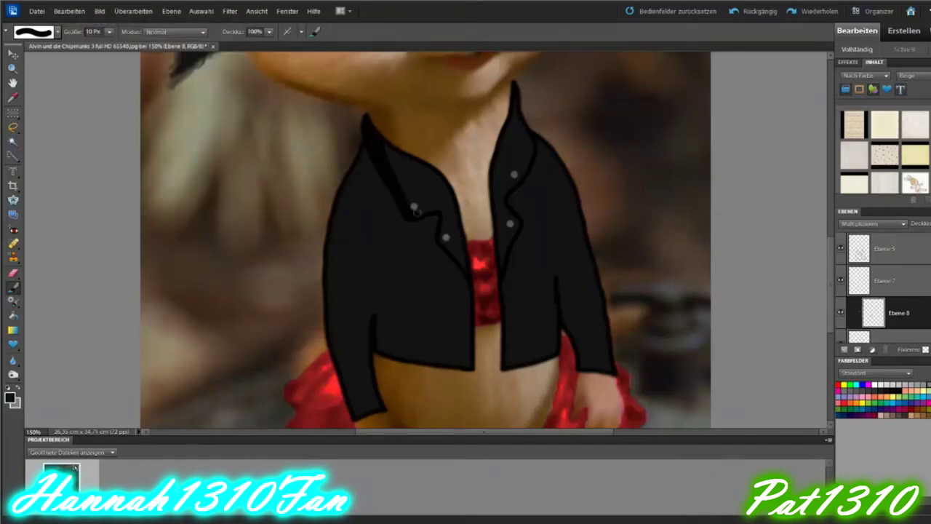
mouse_move(509, 120)
mouse_down()
mouse_move(494, 179)
mouse_move(499, 266)
mouse_up()
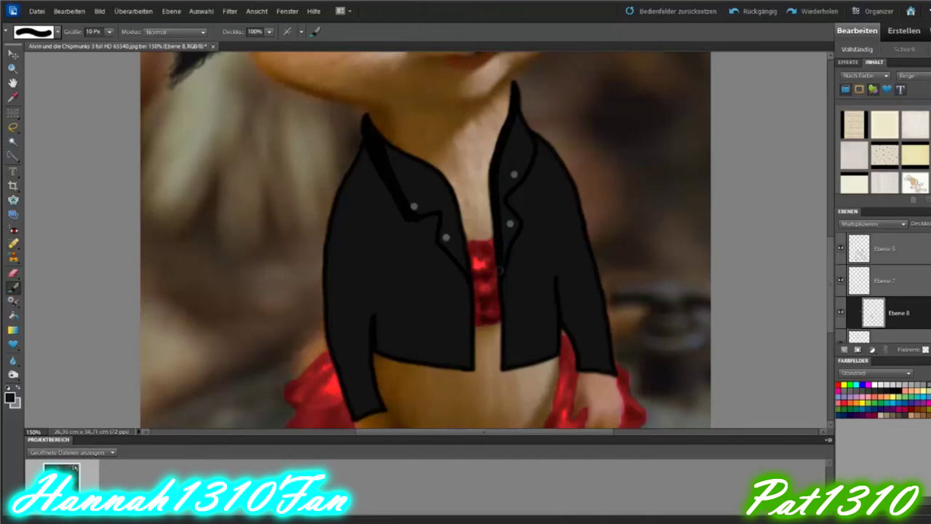
drag(330, 323, 356, 336)
key(ctrl+z)
With a 9 px brush, trace darker outlines on both sleeves, the left side and right front edge
key(bracketleft)
key(bracketleft)
key(bracketleft)
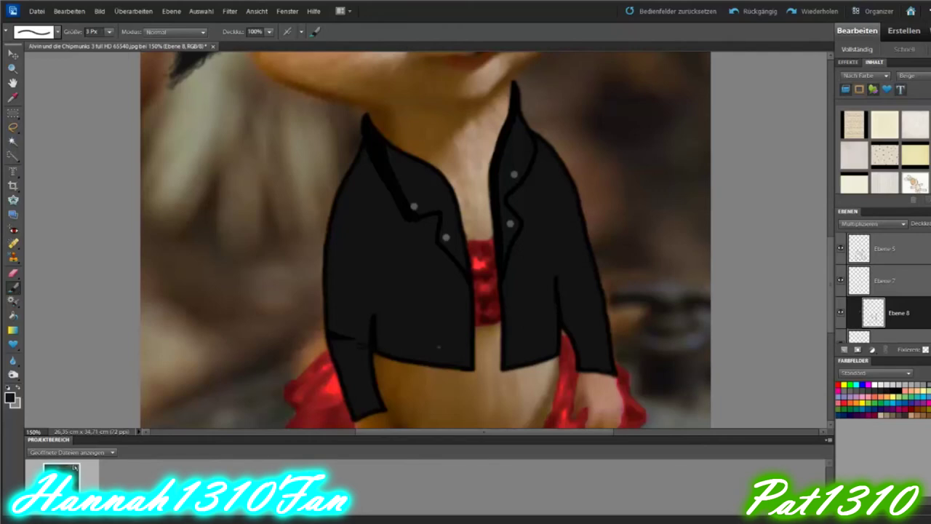
click(35, 31)
double_click(87, 69)
drag(353, 409, 329, 339)
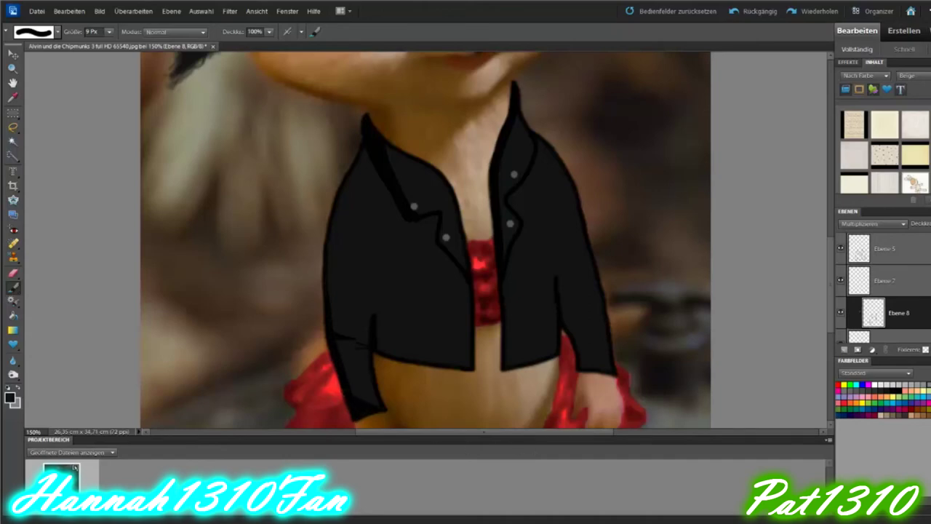
drag(373, 317, 378, 341)
drag(578, 337, 558, 283)
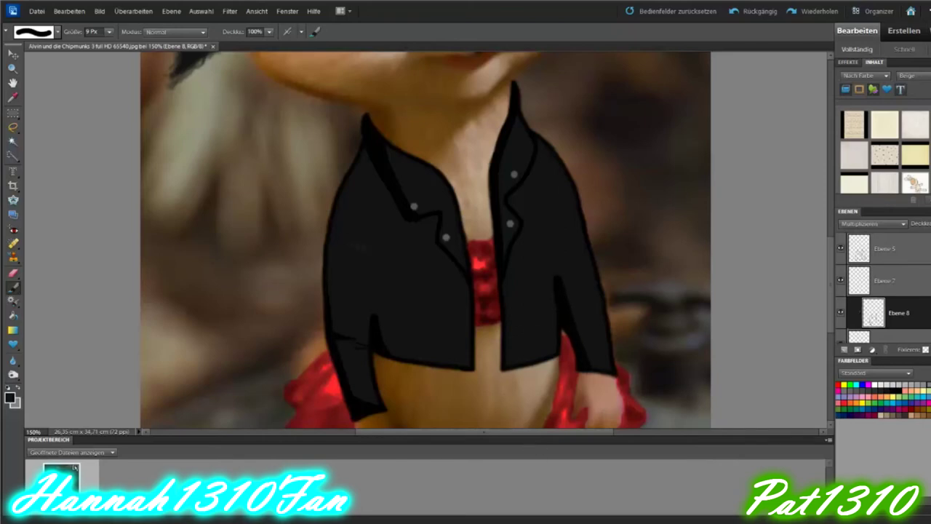
mouse_move(368, 134)
mouse_down()
mouse_move(334, 240)
mouse_move(339, 355)
mouse_move(355, 397)
mouse_up()
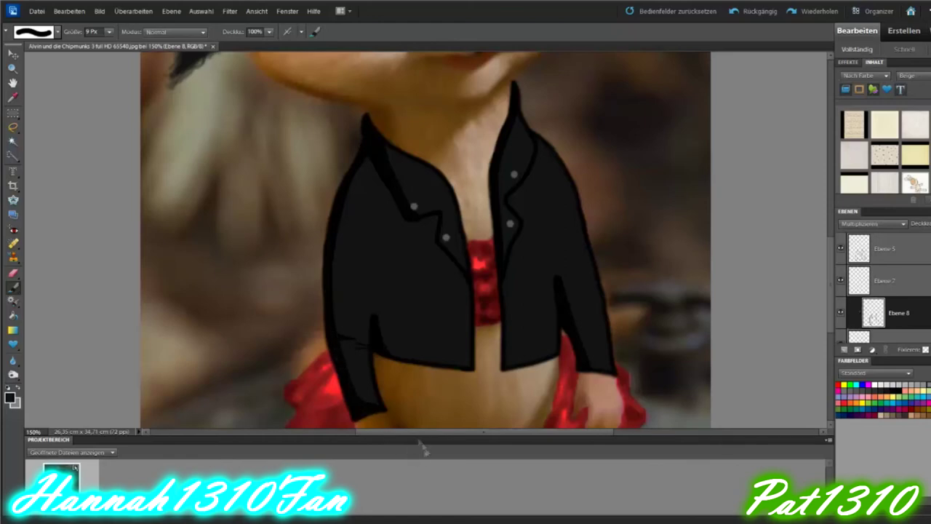
drag(504, 292, 507, 364)
click(33, 31)
On Ebene 7 with a 3 px brush, burn the left and right pocket lines slightly darker
double_click(51, 81)
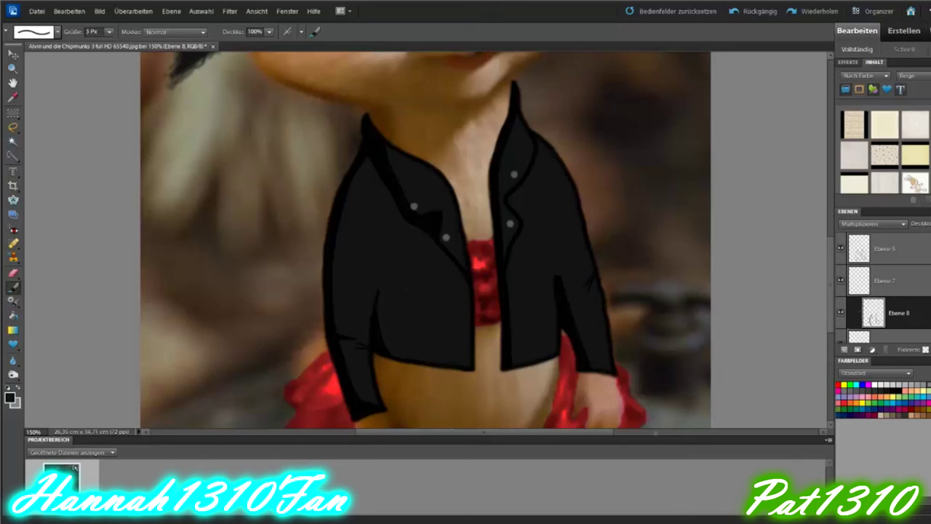
key(x)
key(alt+bracketright)
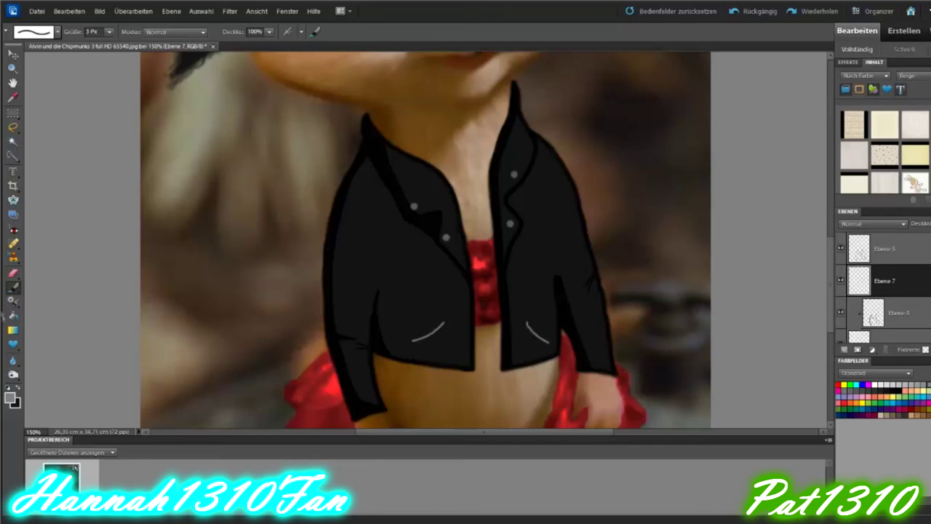
key(o)
click(428, 331)
click(536, 331)
click(536, 332)
Draw a grey zipper line down the jacket front and tone it down with Burn
key(b)
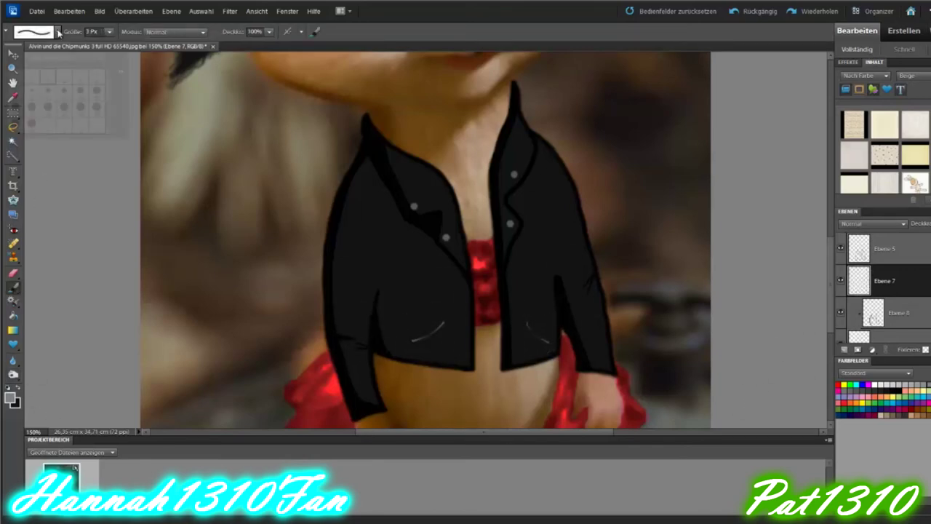
drag(463, 275, 469, 357)
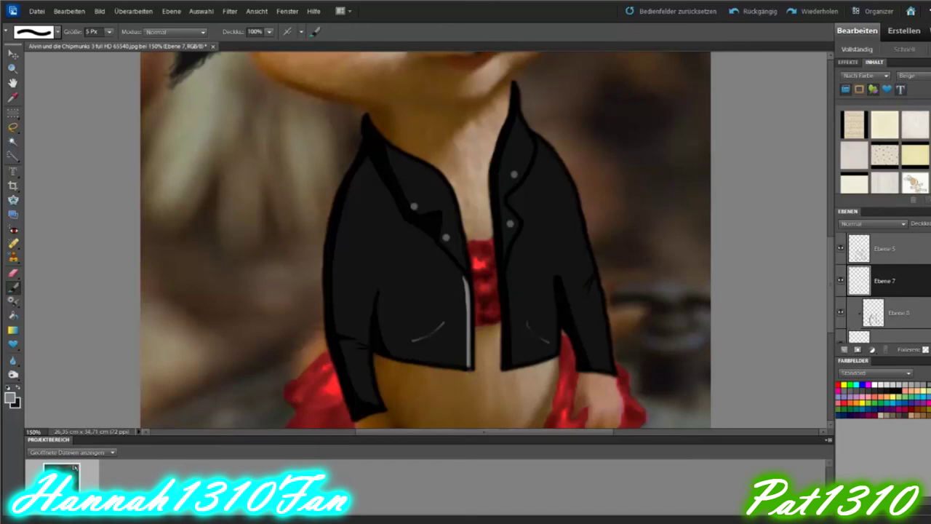
key(r)
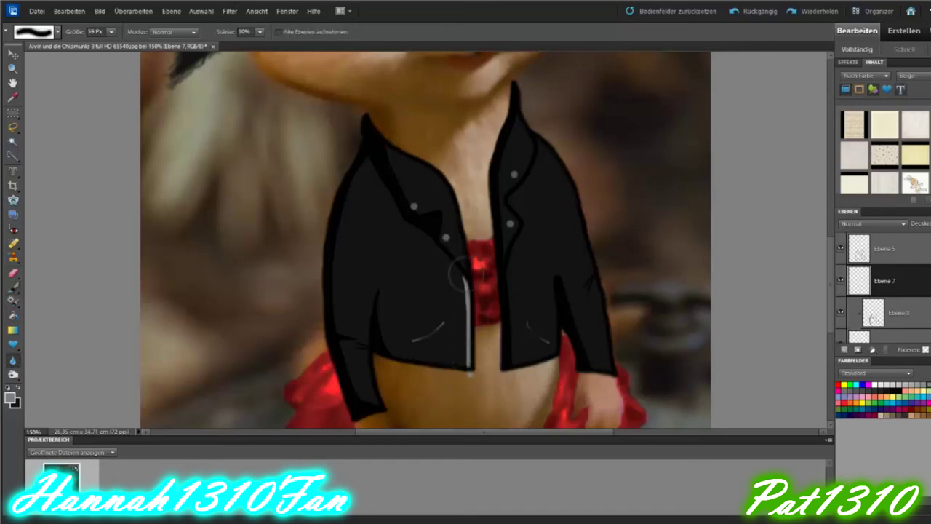
click(12, 375)
drag(465, 272, 469, 360)
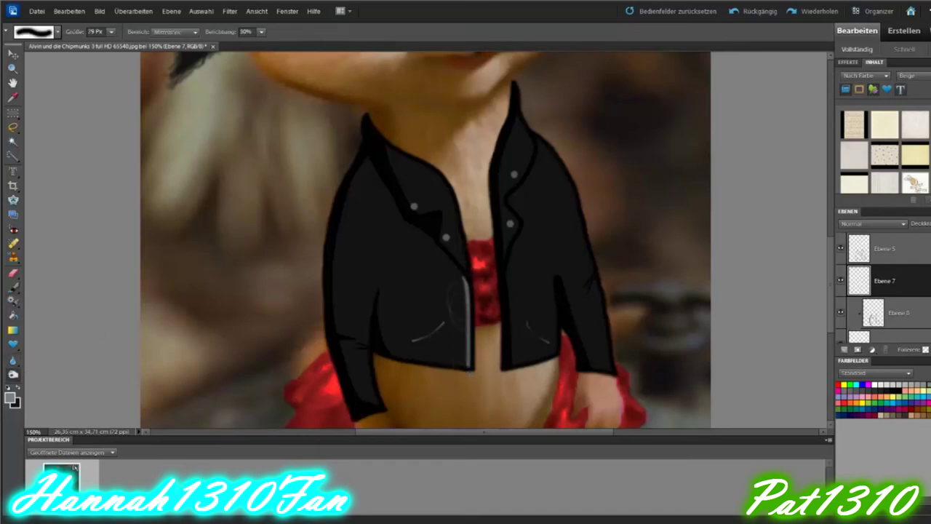
text(60)
key(Return)
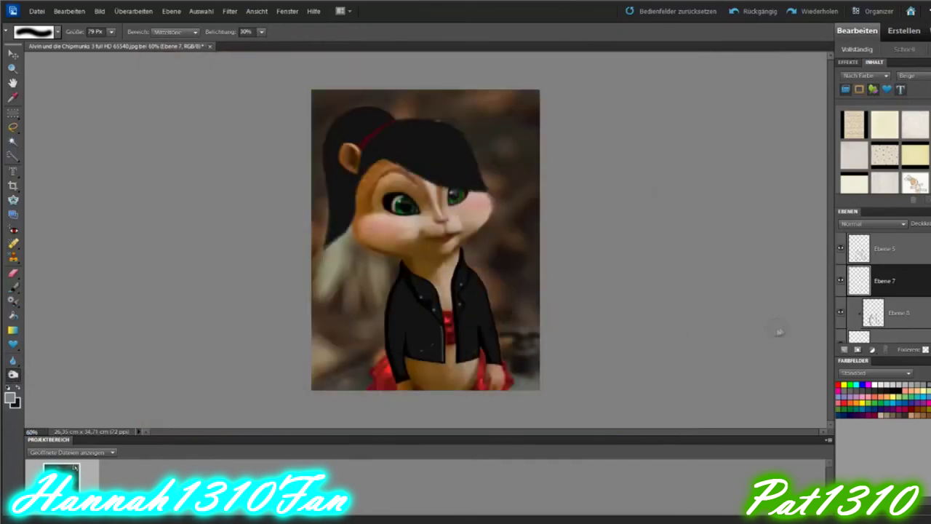
Select only Ebene 7 and apply a 10-pixel Motion Blur to its detail strokes
scroll(884, 283, down, 1)
key(v)
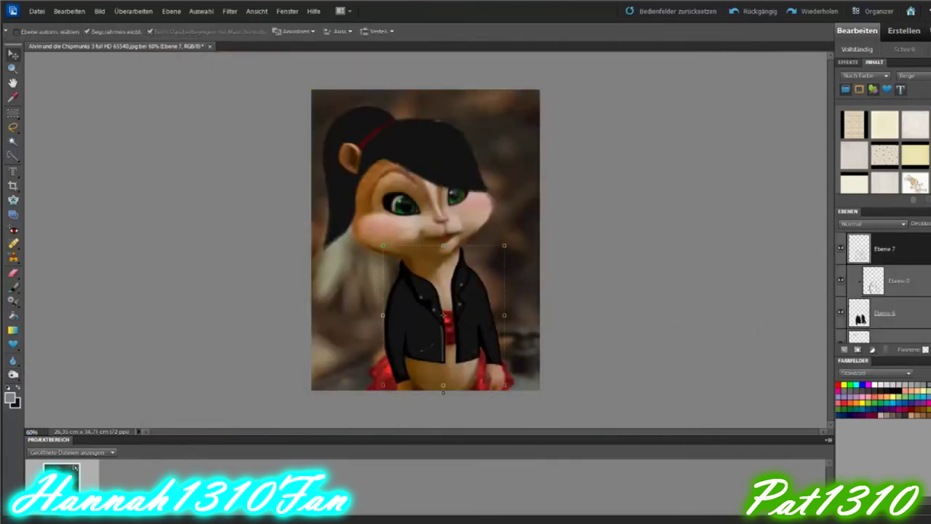
shift+click(921, 312)
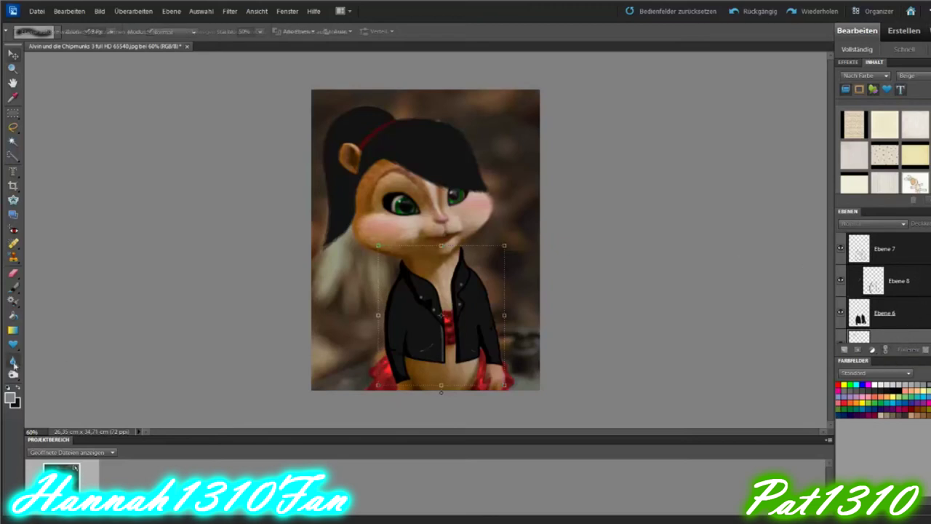
click(906, 254)
key(h)
click(230, 11)
click(363, 163)
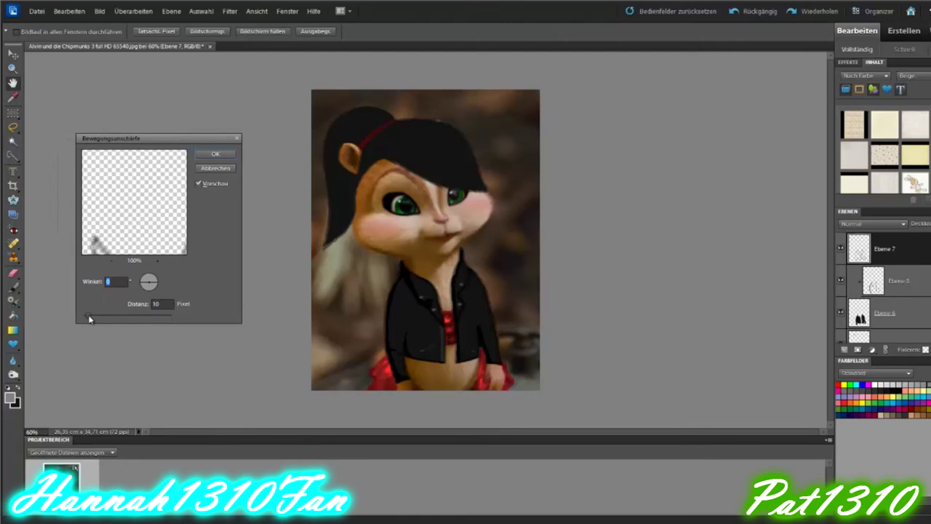
drag(90, 318, 87, 319)
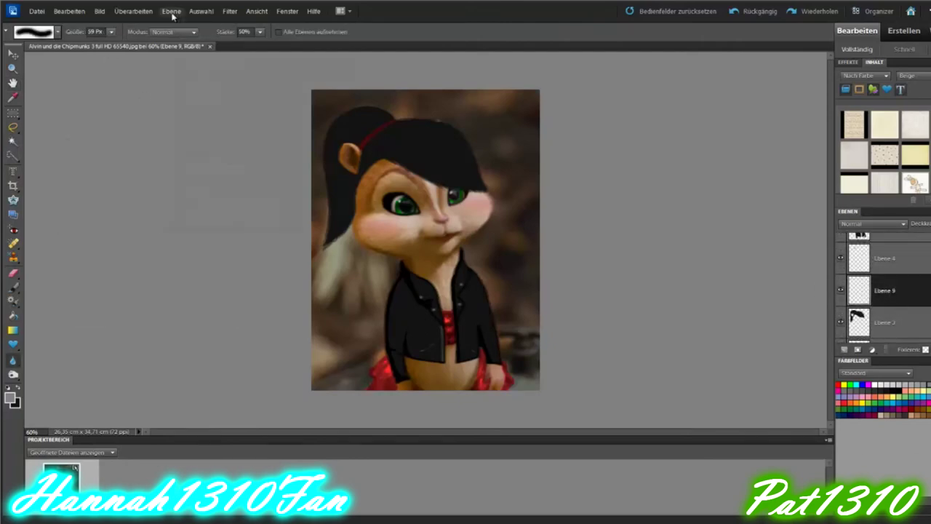
click(171, 11)
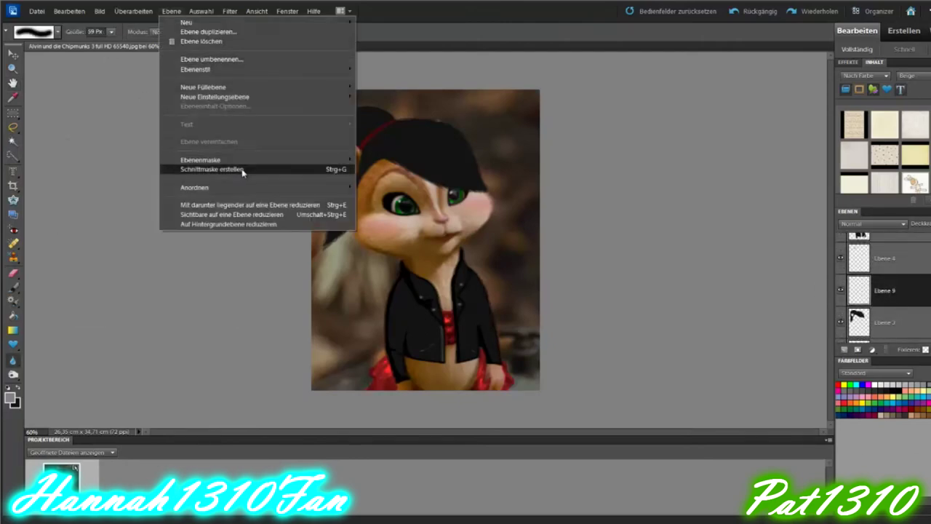
Clip the new layer to the hair in Multiplizieren mode, erasing a stray test stroke
click(218, 171)
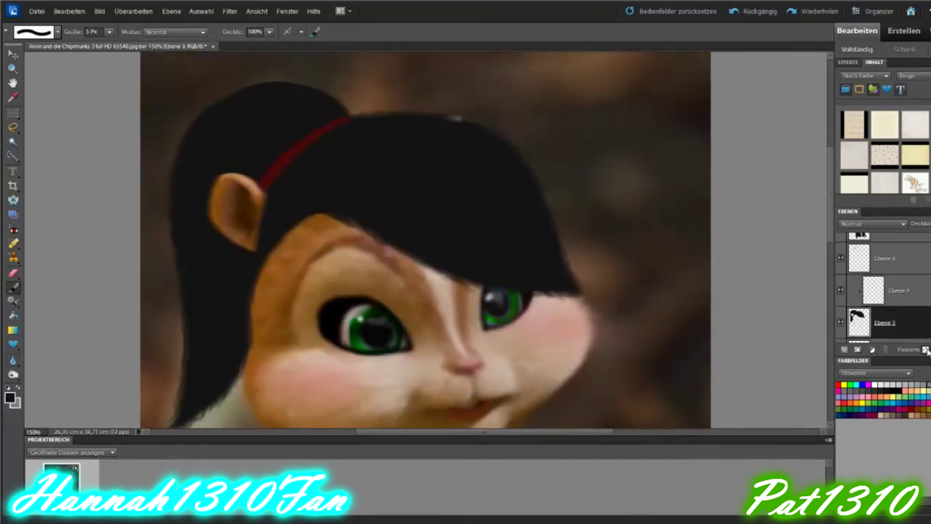
click(873, 223)
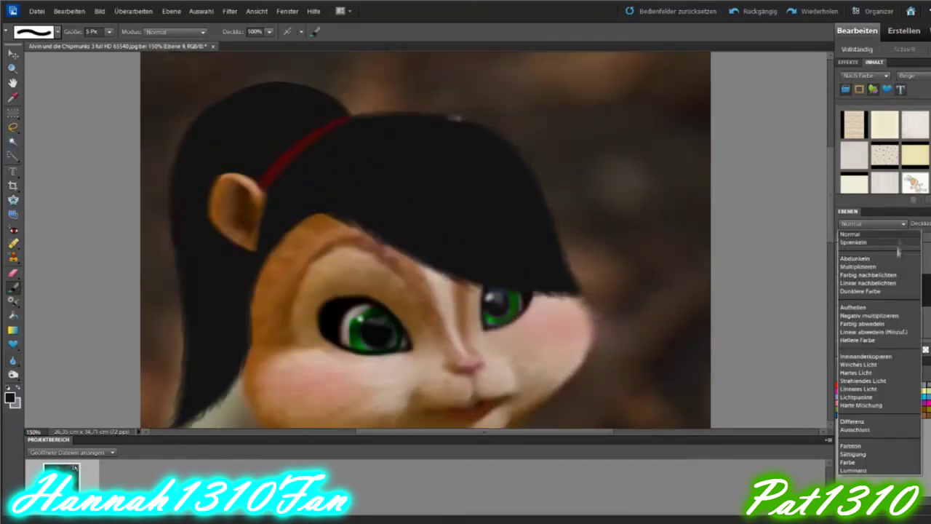
click(872, 267)
drag(333, 175, 506, 227)
key(e)
click(109, 32)
mouse_move(333, 175)
mouse_down()
mouse_move(399, 179)
mouse_move(507, 226)
mouse_up()
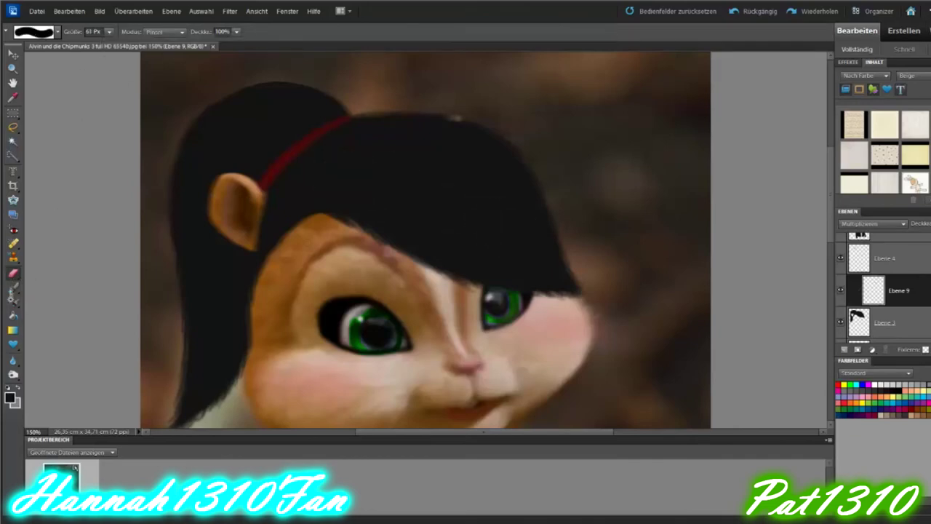
key(b)
With a 23 px brush, shade the hair's left edge, above the ear and the fringe's lower edge
drag(109, 31, 117, 45)
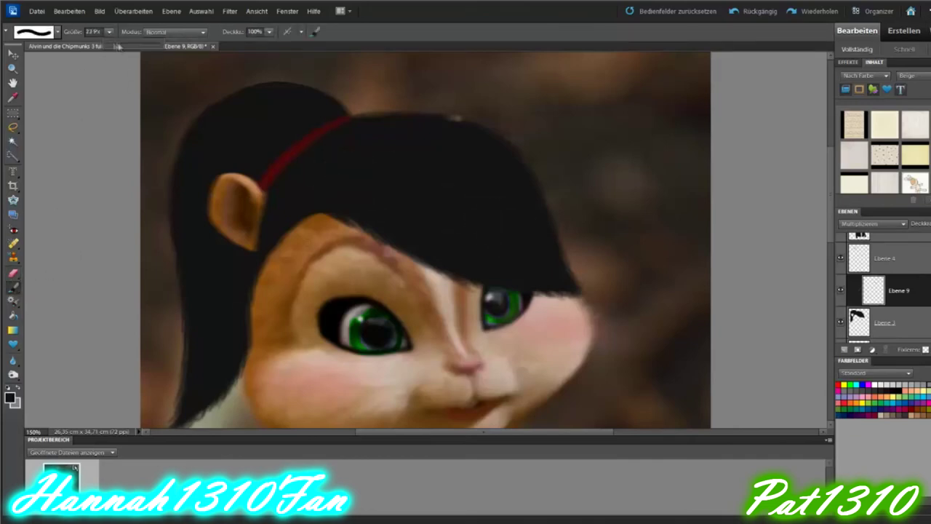
mouse_move(213, 186)
mouse_down()
mouse_move(183, 425)
mouse_move(229, 342)
mouse_move(246, 269)
mouse_move(237, 333)
mouse_up()
scroll(236, 333, down, 1)
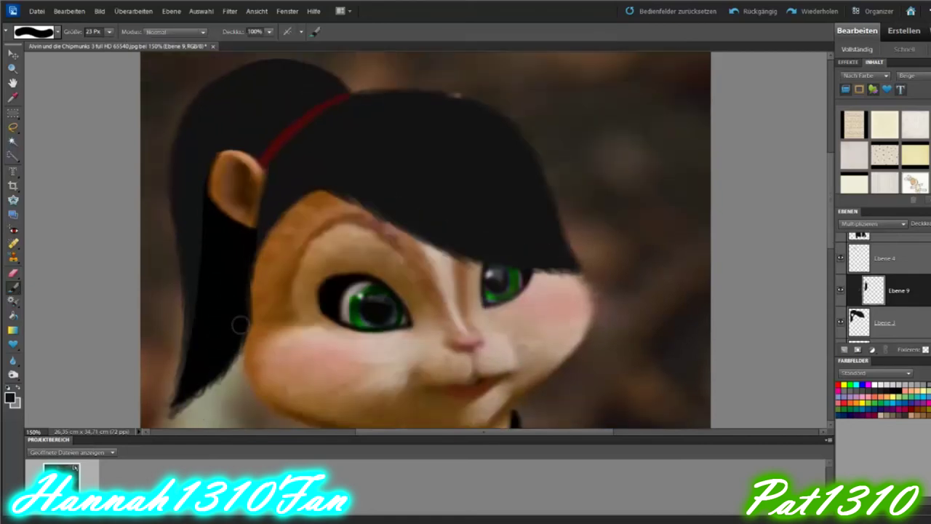
drag(229, 152, 253, 165)
mouse_move(244, 253)
mouse_down()
mouse_move(263, 224)
mouse_move(380, 209)
mouse_move(560, 264)
mouse_up()
Darken the fringe's lower edge and fill the light gap under the red band
drag(271, 195, 347, 178)
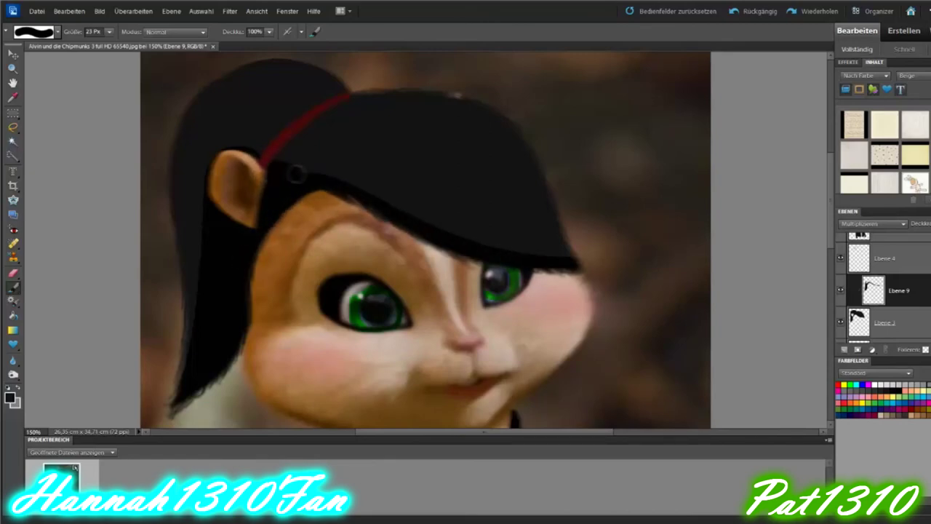
drag(286, 170, 332, 182)
scroll(493, 307, up, 1)
Shrink the brush to 6 px and try curved strands across the hair, undoing the stray one
click(109, 32)
drag(109, 43, 99, 44)
drag(207, 216, 273, 214)
drag(211, 213, 265, 199)
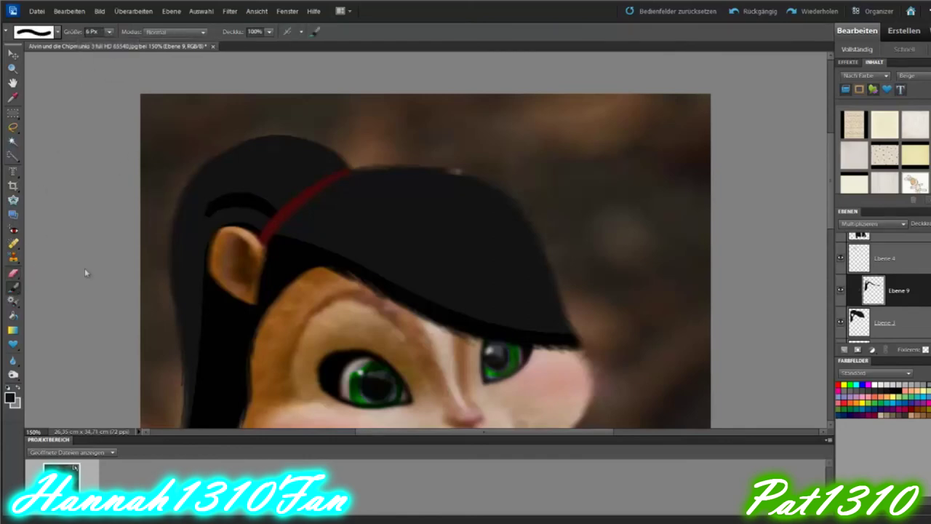
key(ctrl+z)
Use a 2 px brush for thin strands and soften them with the Blur tool
click(35, 29)
click(73, 52)
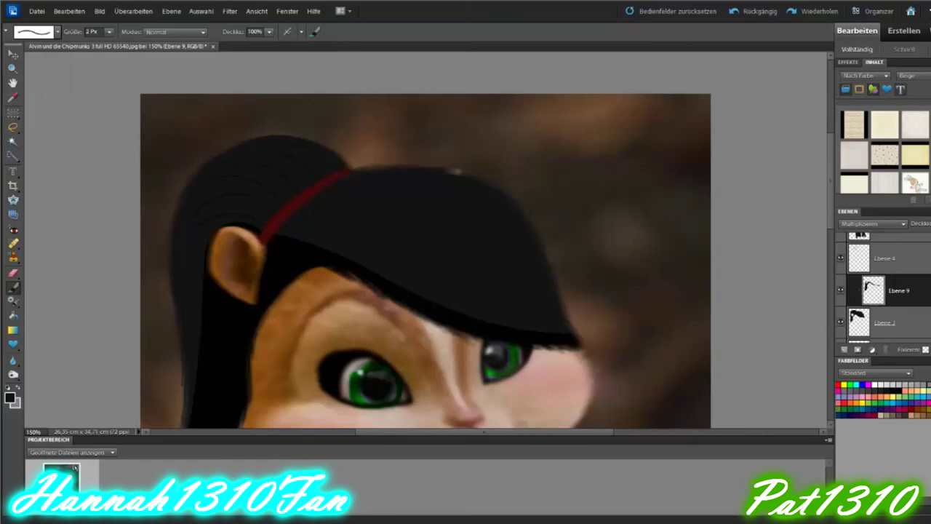
click(12, 360)
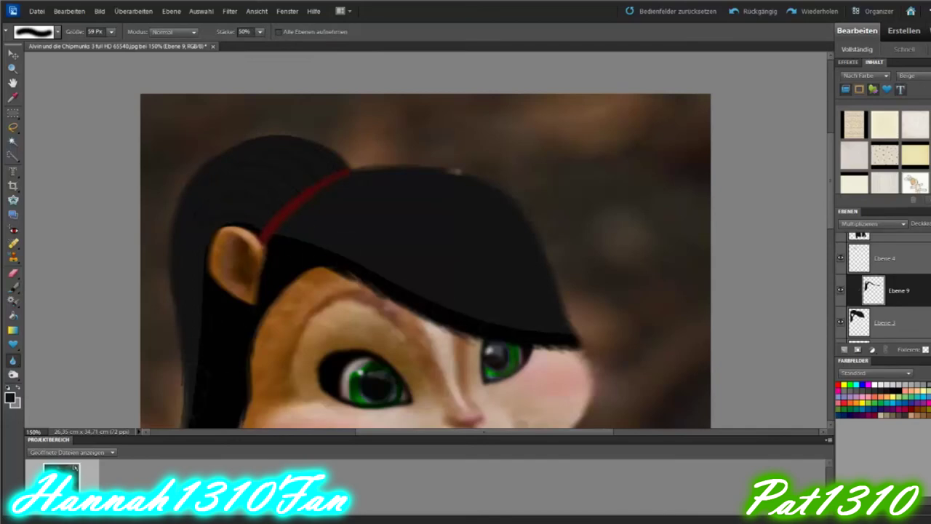
scroll(426, 240, down, 3)
scroll(306, 228, up, 3)
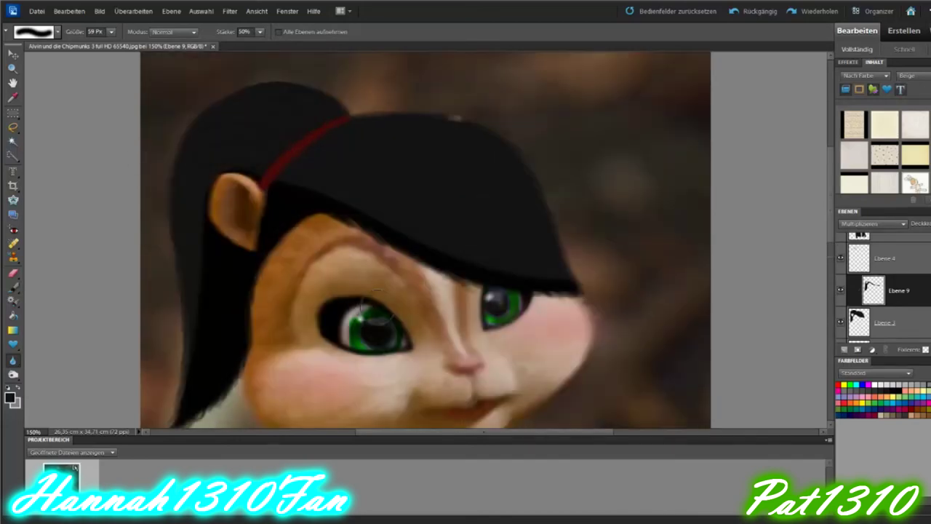
key(b)
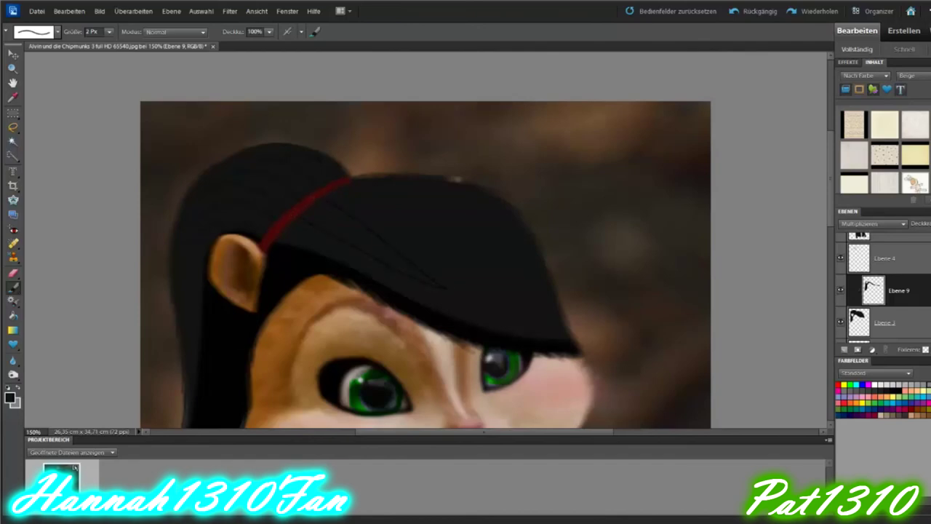
With a 29 px brush, paint a dark streak across the hair top and taper its tip
key(bracketright)
key(bracketright)
key(bracketright)
drag(304, 205, 452, 285)
drag(297, 226, 450, 291)
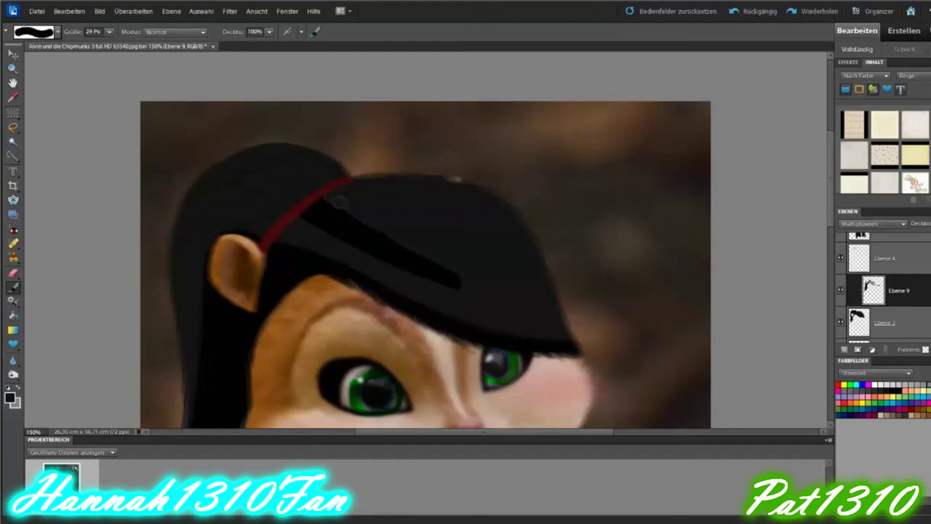
drag(427, 253, 458, 285)
drag(416, 250, 474, 294)
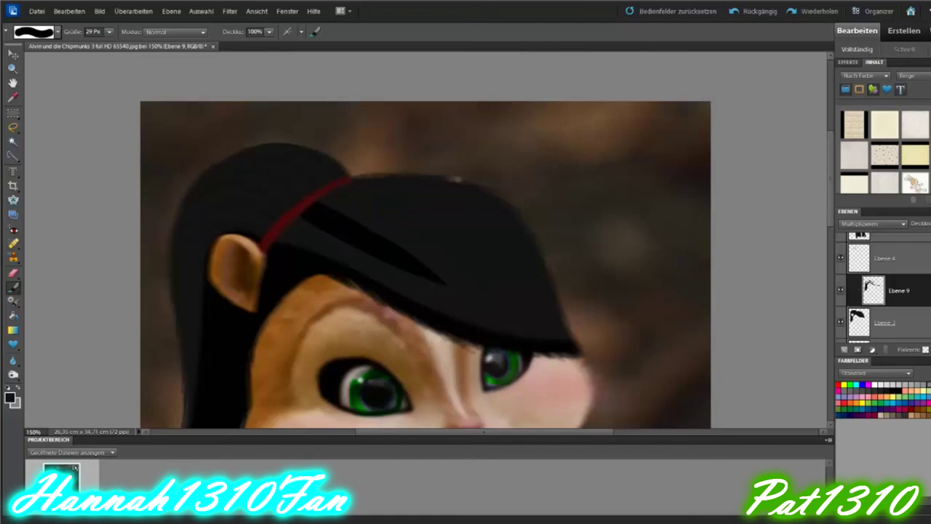
Blur the streak, checking the whole picture before zooming back in on the head
key(r)
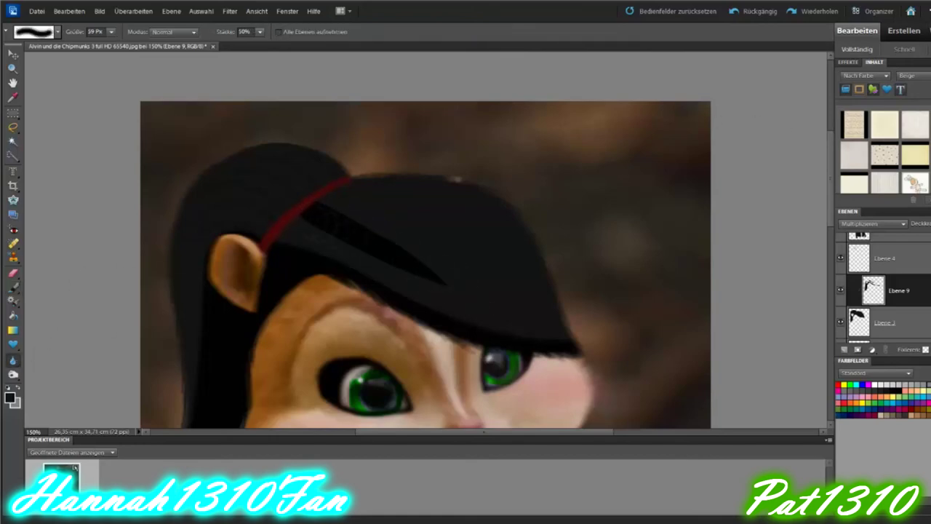
key(ctrl+minus)
key(ctrl+minus)
key(ctrl+minus)
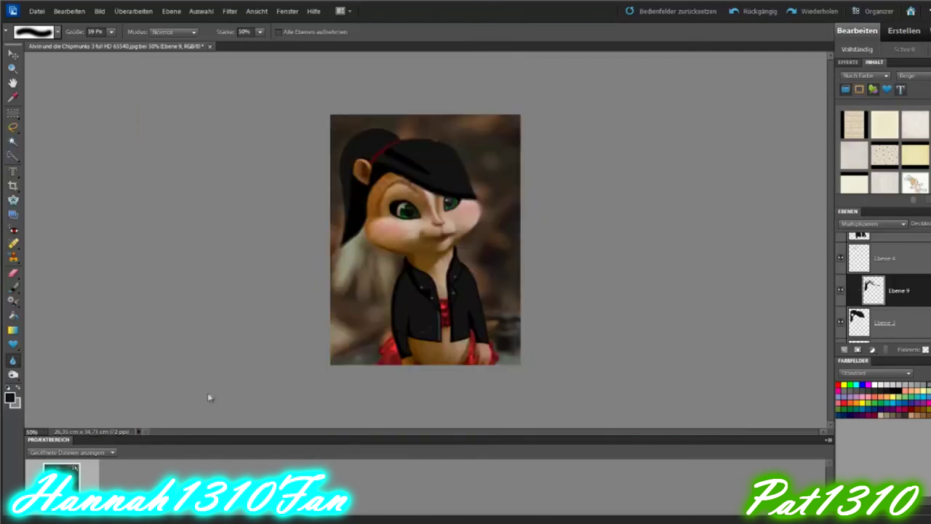
key(ctrl+plus)
key(ctrl+plus)
key(ctrl+plus)
key(b)
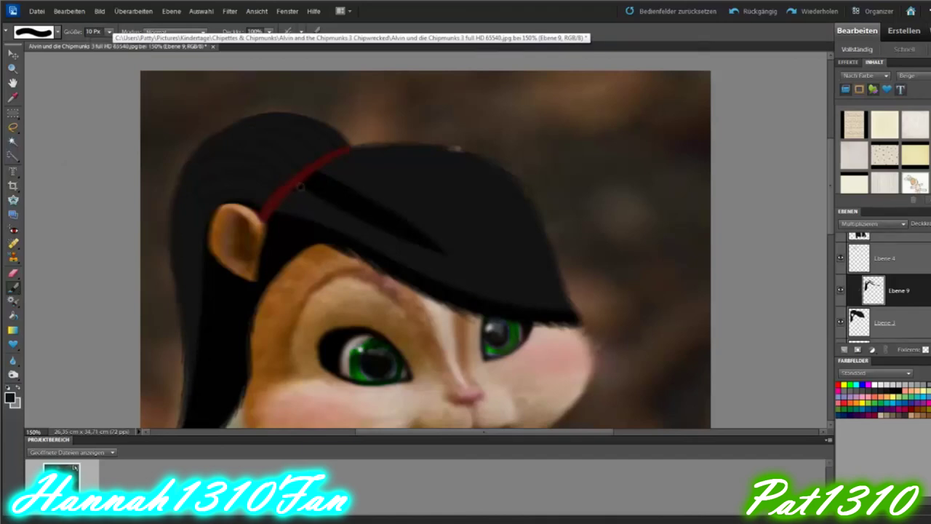
key(r)
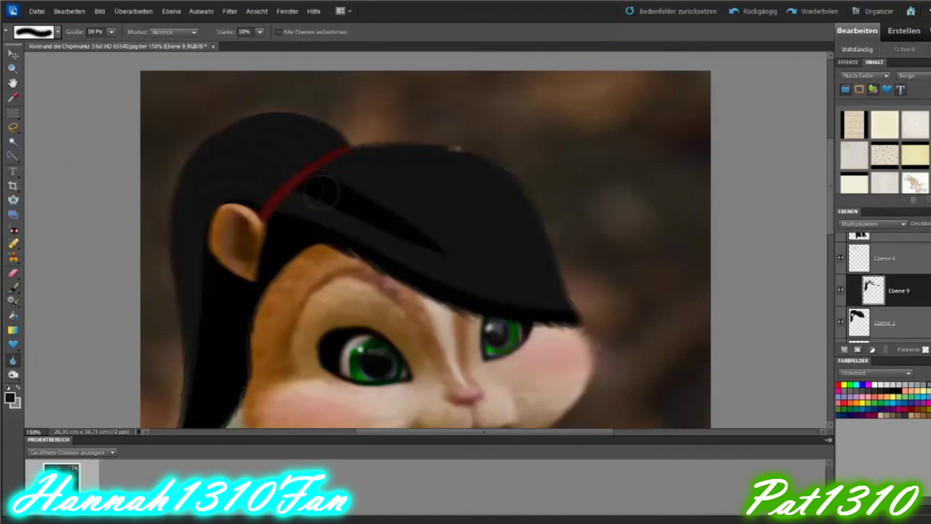
key(b)
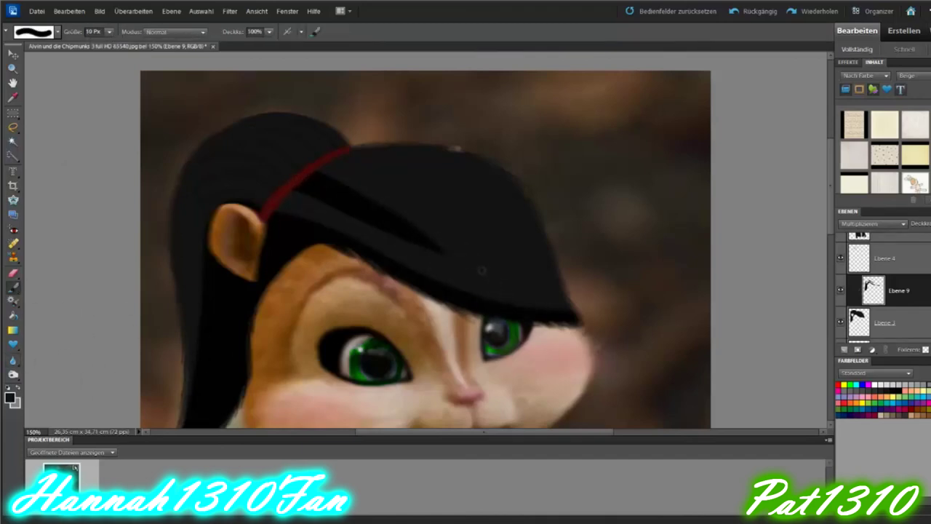
Paint a thin black strand across the fringe's right side and soften it with blur
drag(475, 237, 574, 290)
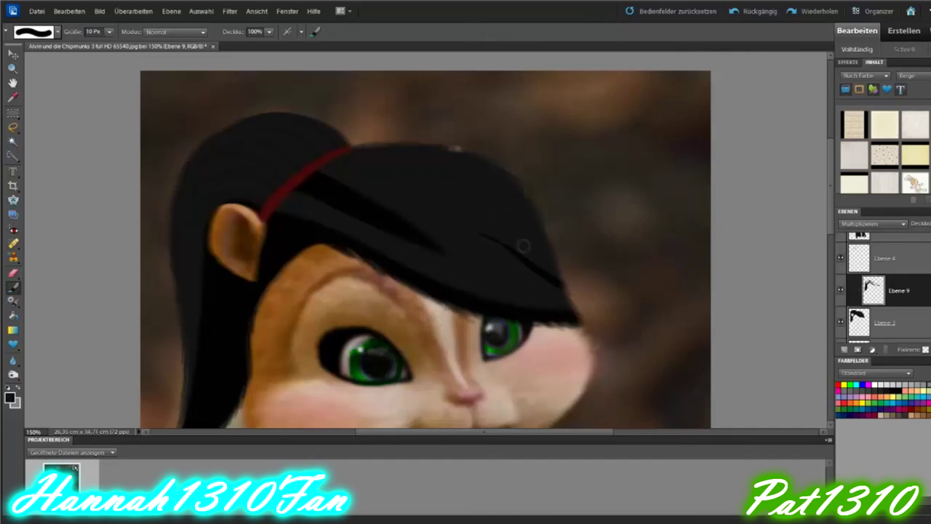
key(r)
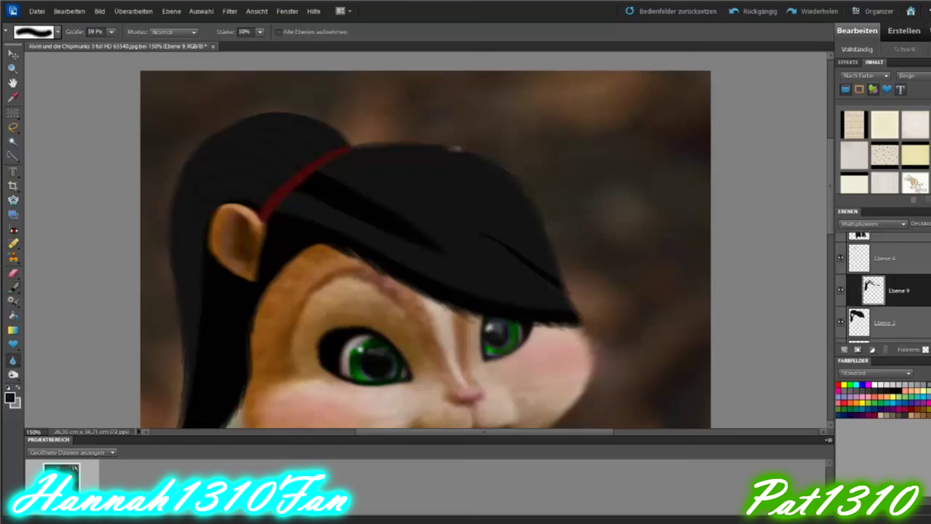
key(BackSpace)
key(Return)
click(13, 375)
click(51, 390)
drag(111, 32, 138, 48)
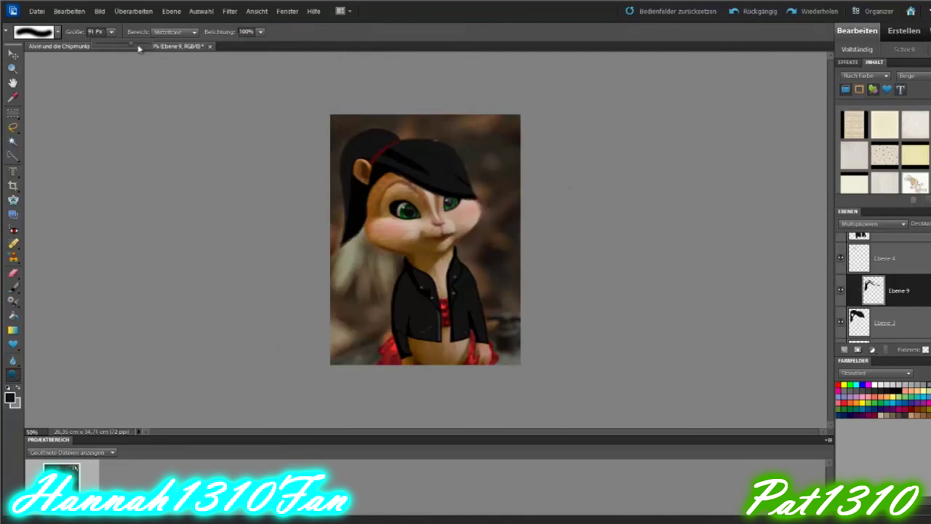
click(13, 375)
click(51, 402)
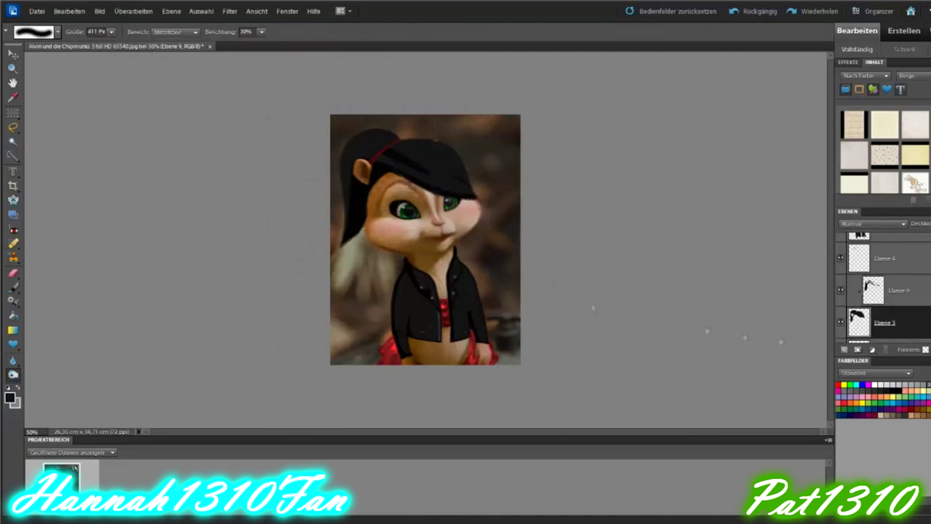
click(13, 375)
click(51, 386)
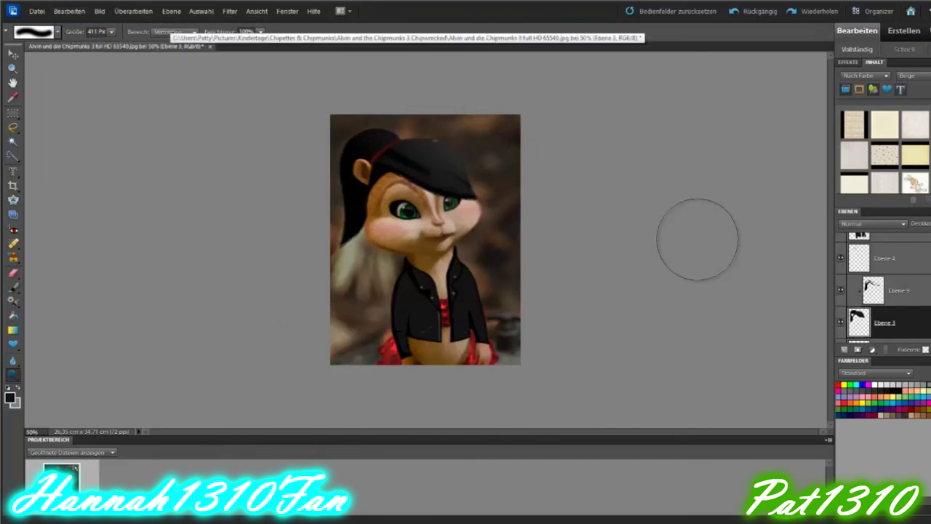
scroll(884, 287, down, 3)
scroll(884, 287, up, 3)
click(884, 288)
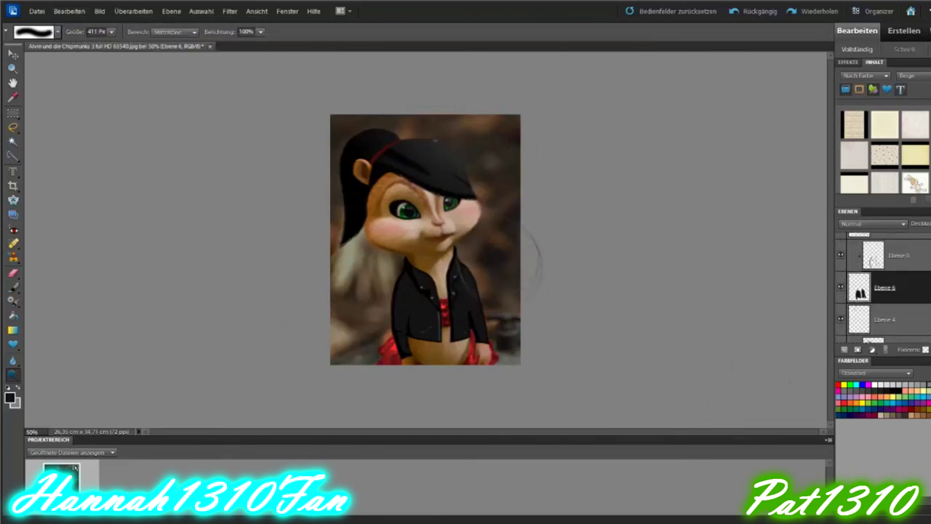
click(13, 374)
click(51, 374)
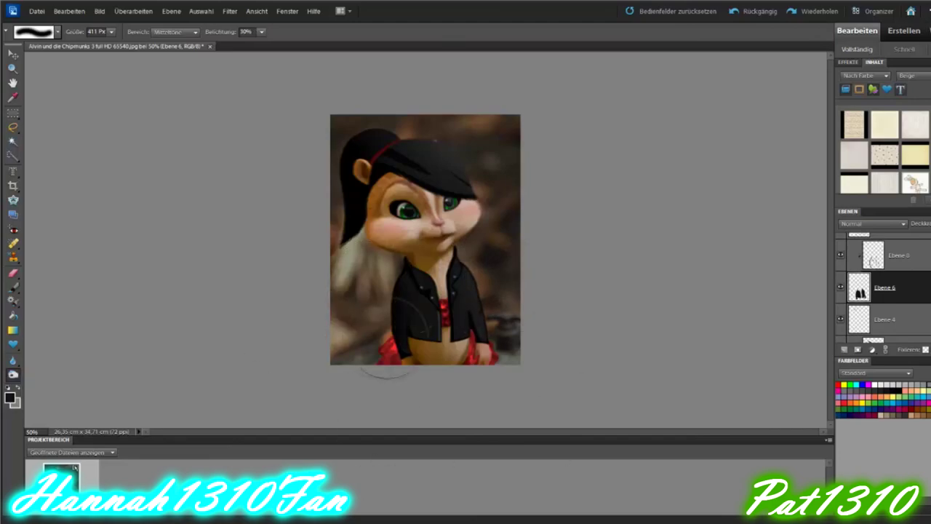
key(ctrl+plus)
key(ctrl+plus)
scroll(457, 233, up, 3)
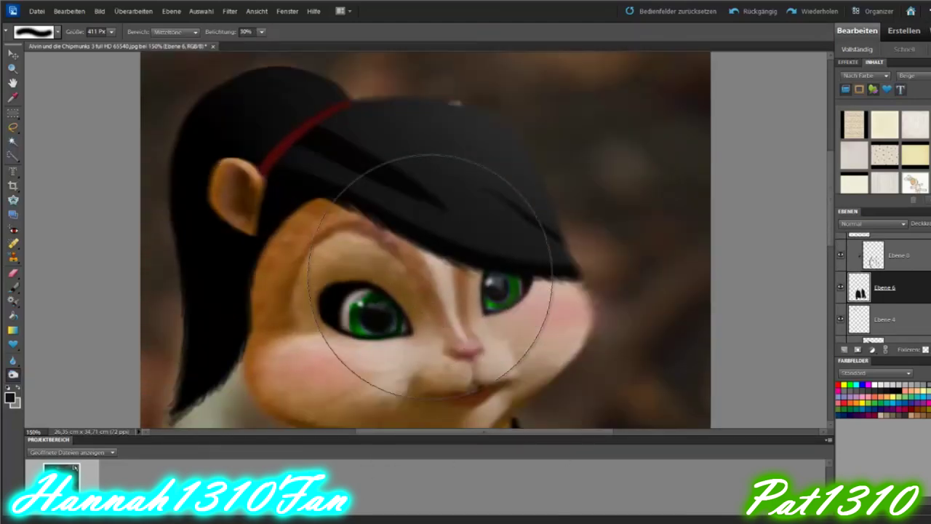
scroll(432, 275, down, 4)
scroll(432, 275, down, 3)
scroll(432, 275, up, 5)
click(37, 11)
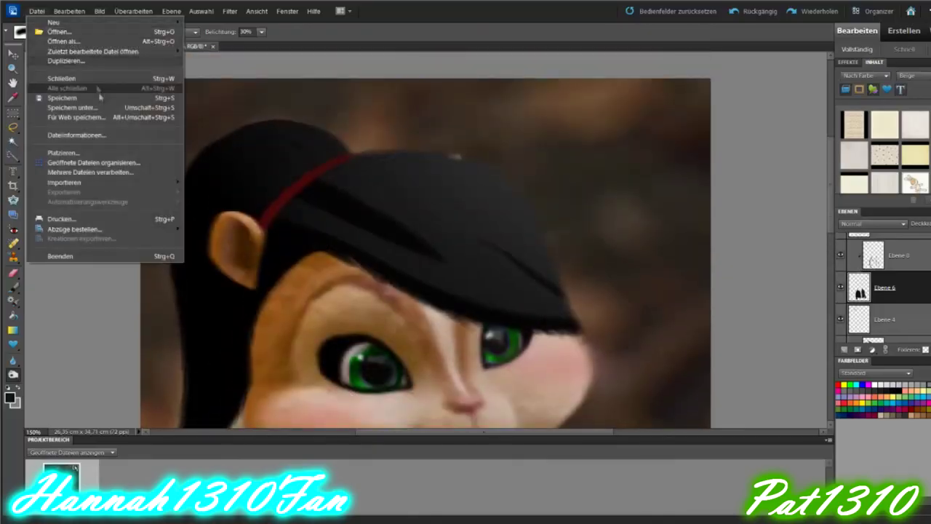
click(104, 121)
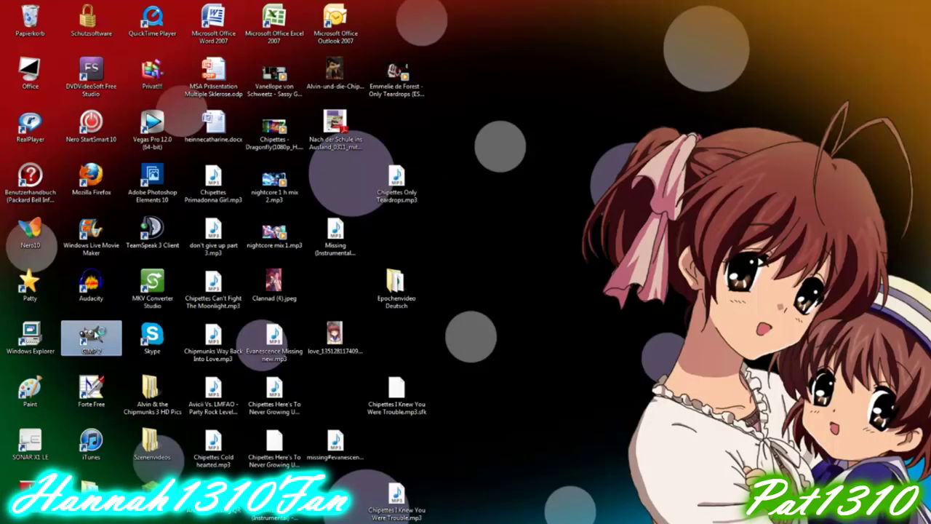
Launch GIMP and open Alvin-und-die-Chipmunks-3-f.jpg from the Desktop in a maximized window
double_click(92, 336)
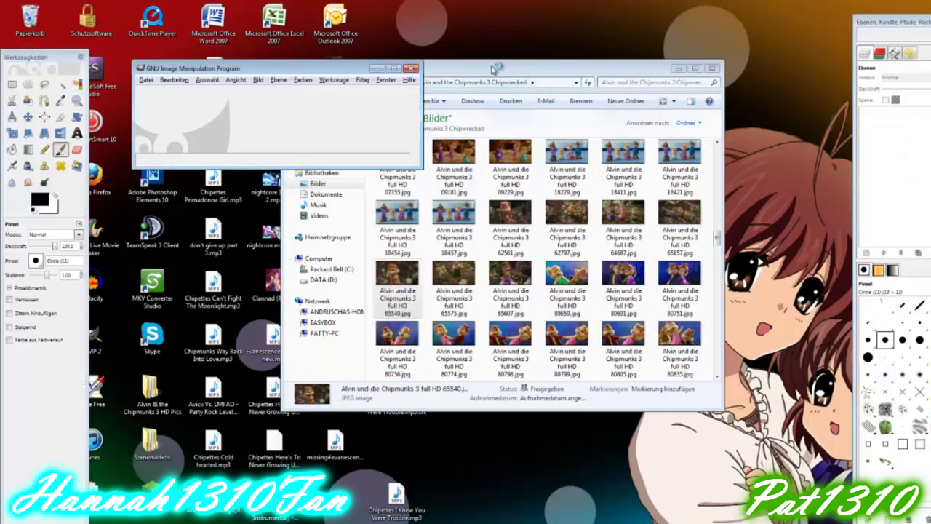
click(321, 152)
scroll(538, 247, down, 3)
click(601, 250)
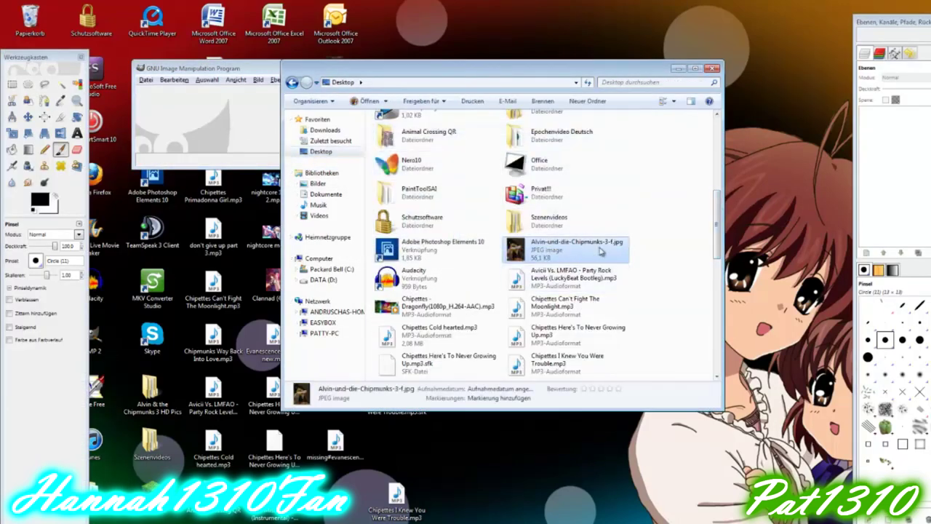
double_click(601, 251)
click(393, 67)
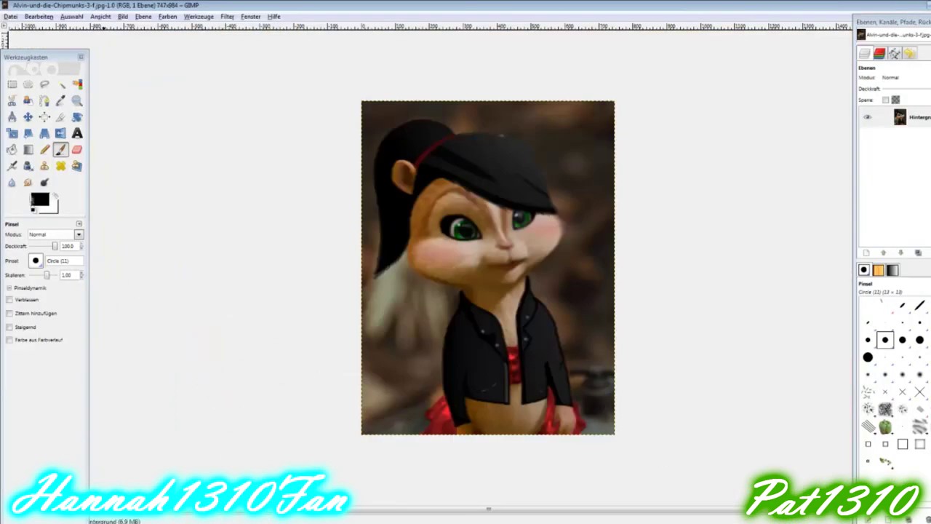
Paint a black hair strand over the chipmunk's forehead
click(27, 182)
key(p)
mouse_move(437, 174)
mouse_down()
mouse_move(517, 219)
mouse_move(552, 183)
mouse_move(556, 193)
mouse_up()
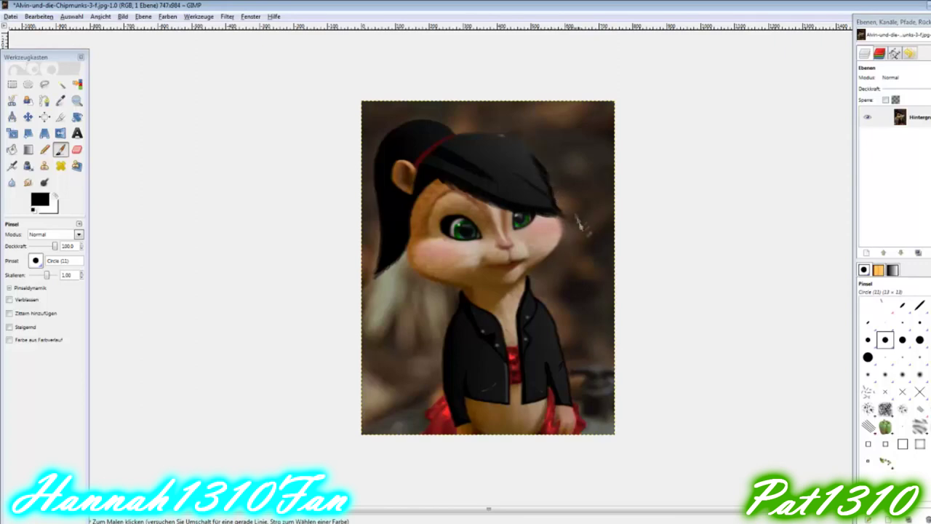
key(s)
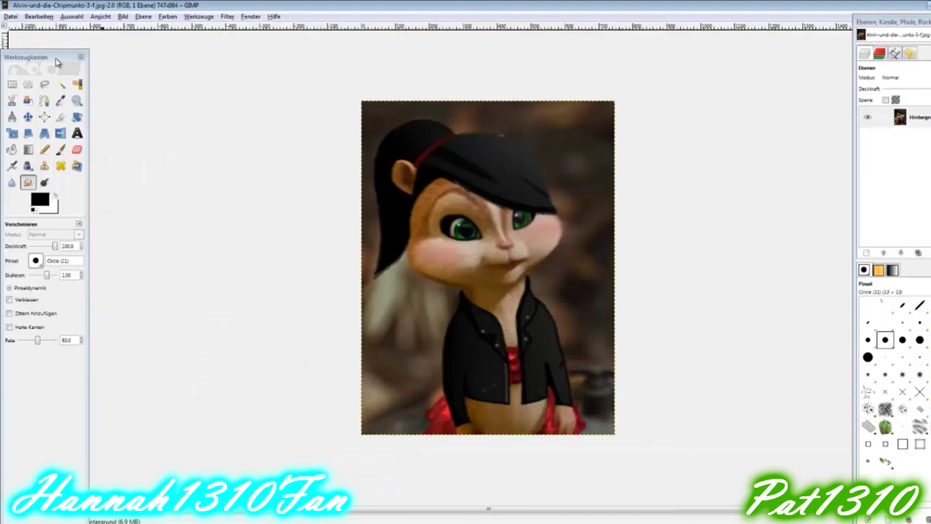
Smudge the forehead, upper-left hair edge and ponytail's left edge softly into the fur
drag(56, 63, 229, 41)
click(70, 521)
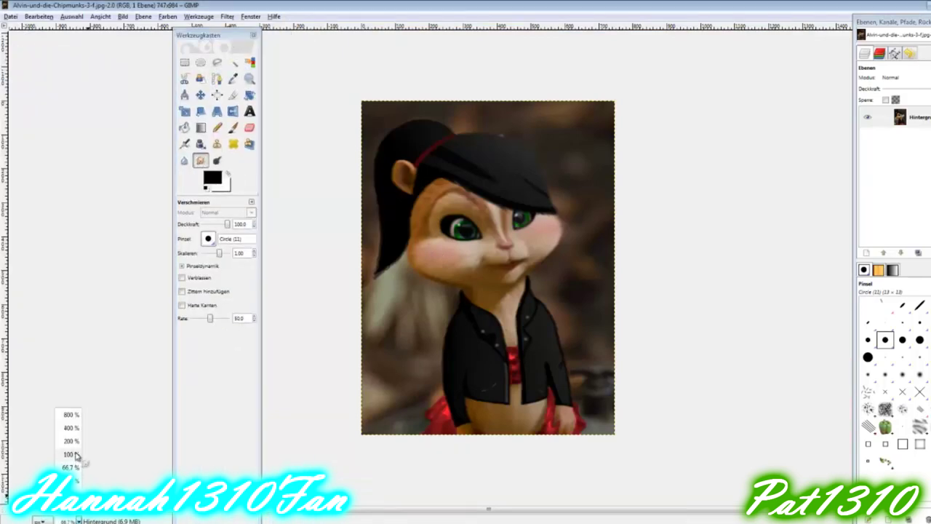
click(69, 451)
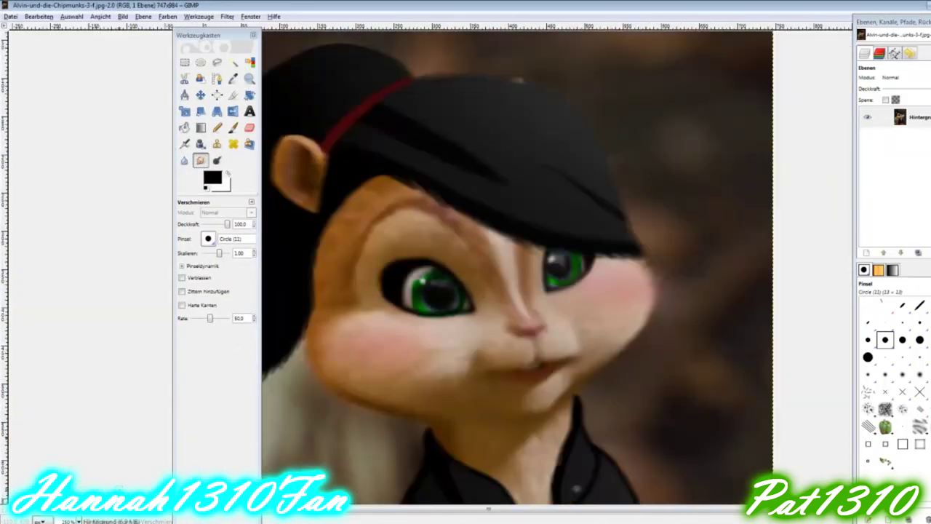
drag(197, 35, 40, 25)
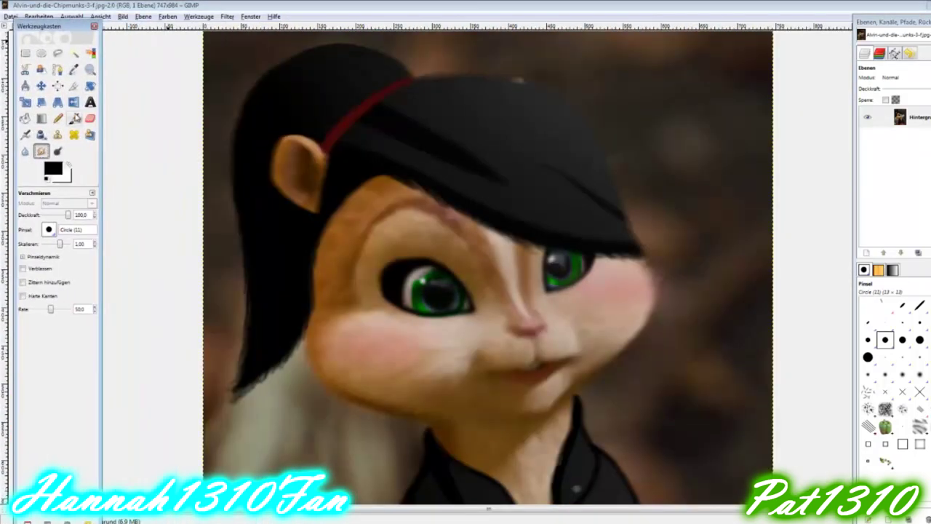
mouse_move(425, 191)
mouse_down()
mouse_move(452, 218)
mouse_move(509, 243)
mouse_move(644, 268)
mouse_move(602, 135)
mouse_move(512, 82)
mouse_move(445, 87)
mouse_up()
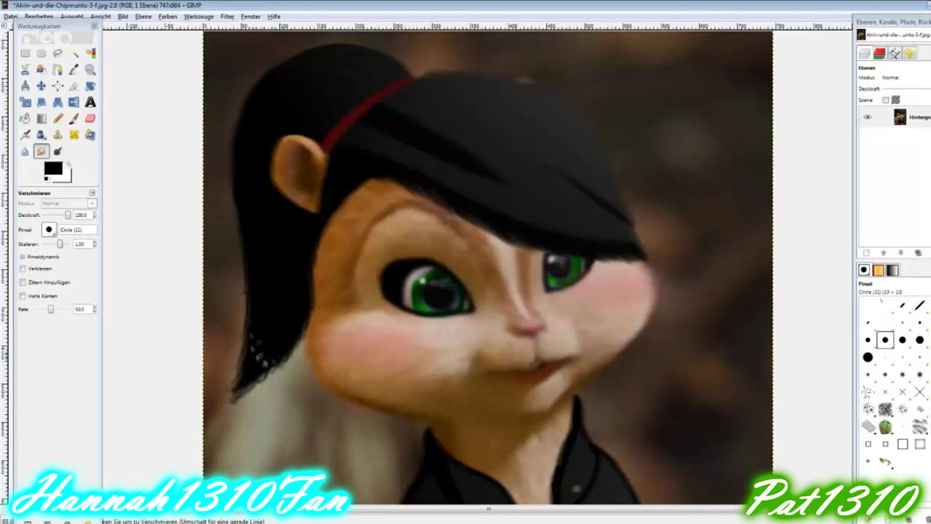
mouse_move(368, 184)
mouse_down()
mouse_move(396, 186)
mouse_move(346, 207)
mouse_move(311, 257)
mouse_move(298, 357)
mouse_move(262, 393)
mouse_move(240, 200)
mouse_move(247, 120)
mouse_move(287, 64)
mouse_move(248, 106)
mouse_move(342, 48)
mouse_move(398, 64)
mouse_up()
mouse_move(294, 73)
mouse_down()
mouse_move(240, 110)
mouse_move(243, 214)
mouse_up()
drag(249, 291, 236, 378)
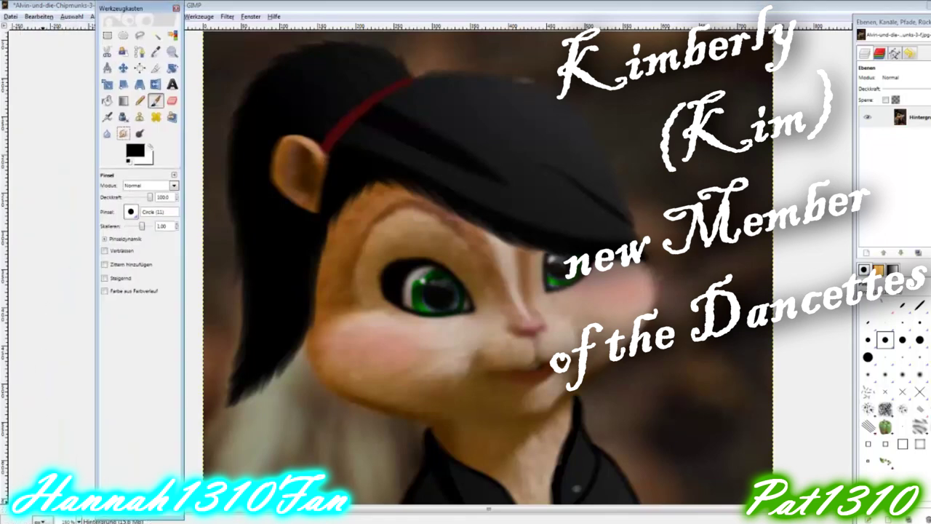
Save the finished picture to the Desktop as new Brittany.jpg
key(minus)
key(minus)
key(minus)
click(10, 16)
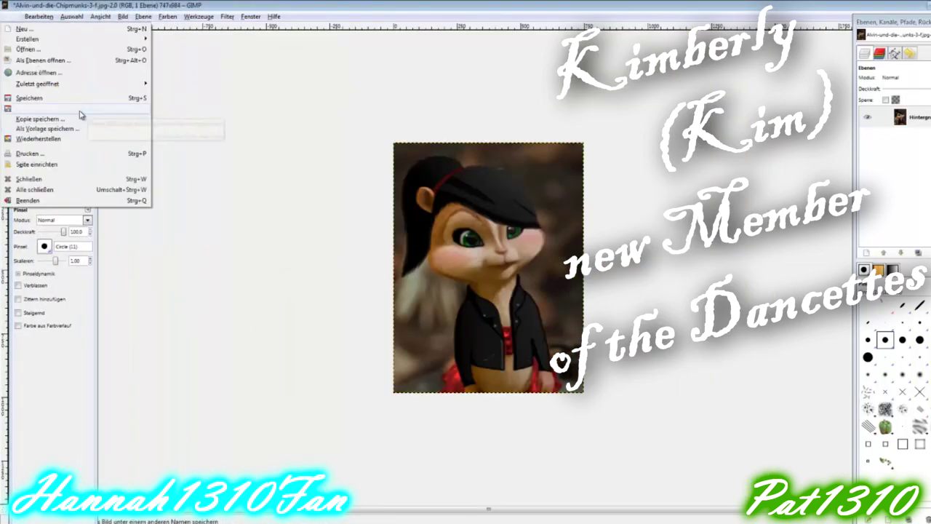
click(79, 112)
click(532, 320)
key(Escape)
text(new Britt.jpg)
key(Return)
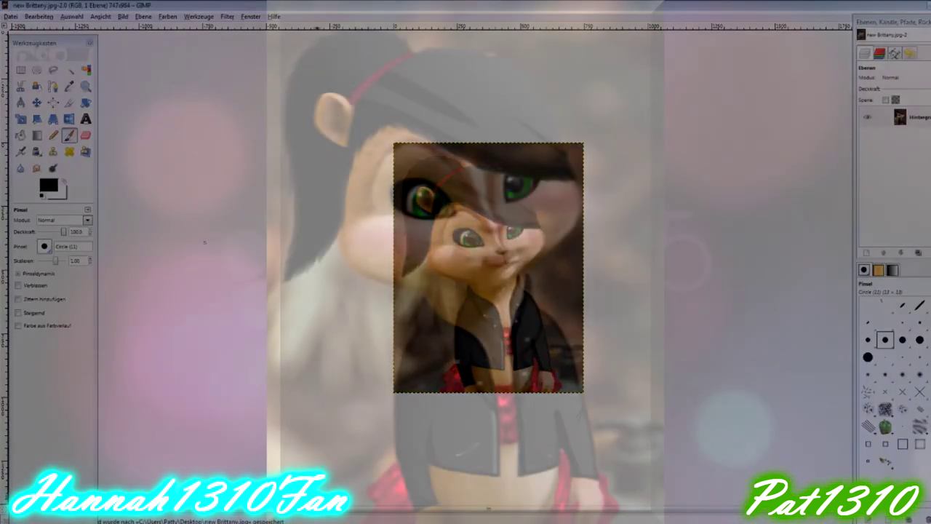